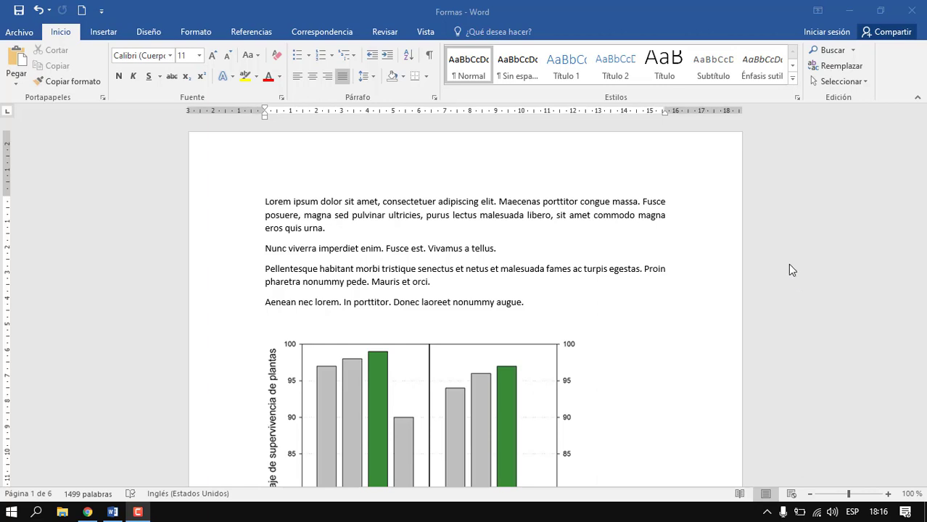
Scroll down to the plant survival bar chart and select it
left_click(433, 228)
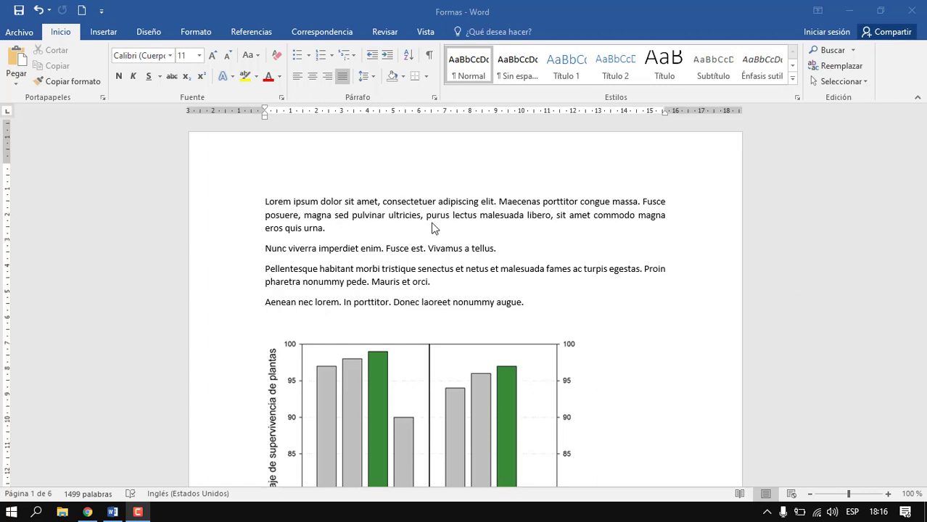
scroll(591, 248, "down", 3)
scroll(591, 248, "down", 2)
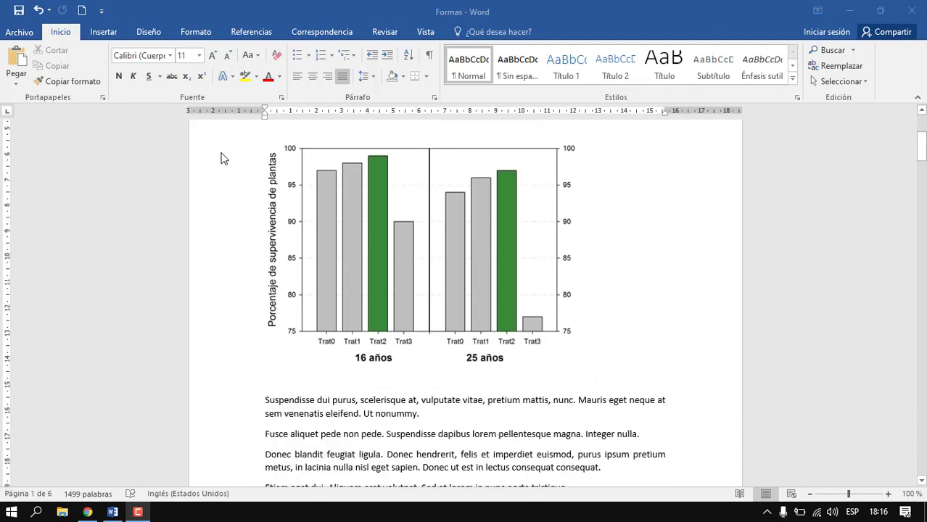
scroll(529, 269, "down", 2)
scroll(562, 230, "down", 5)
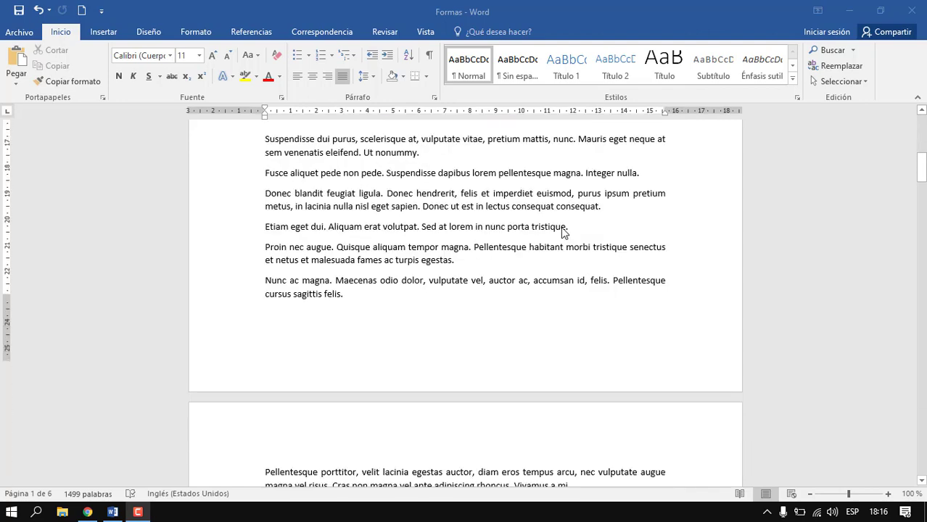
scroll(561, 227, "down", 2)
scroll(544, 243, "down", 6)
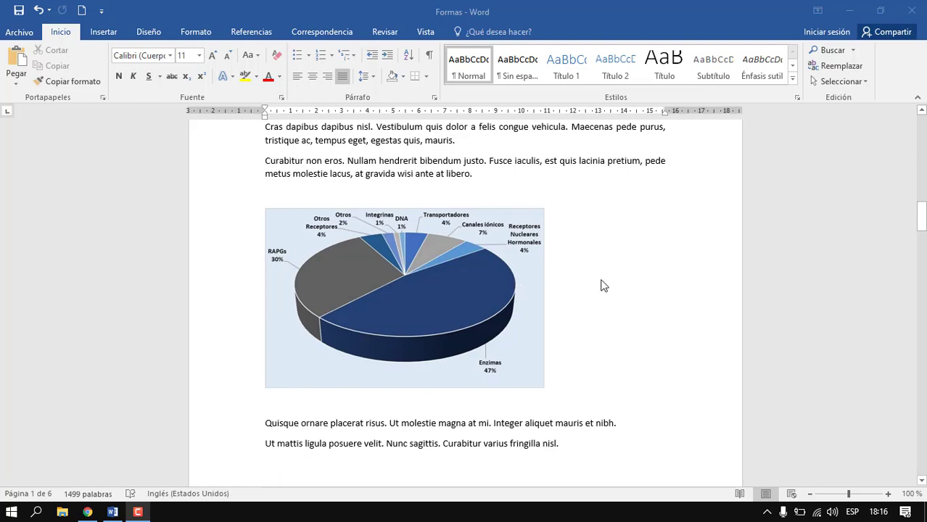
scroll(624, 287, "down", 3)
scroll(641, 282, "down", 6)
scroll(636, 262, "down", 6)
scroll(638, 246, "down", 5)
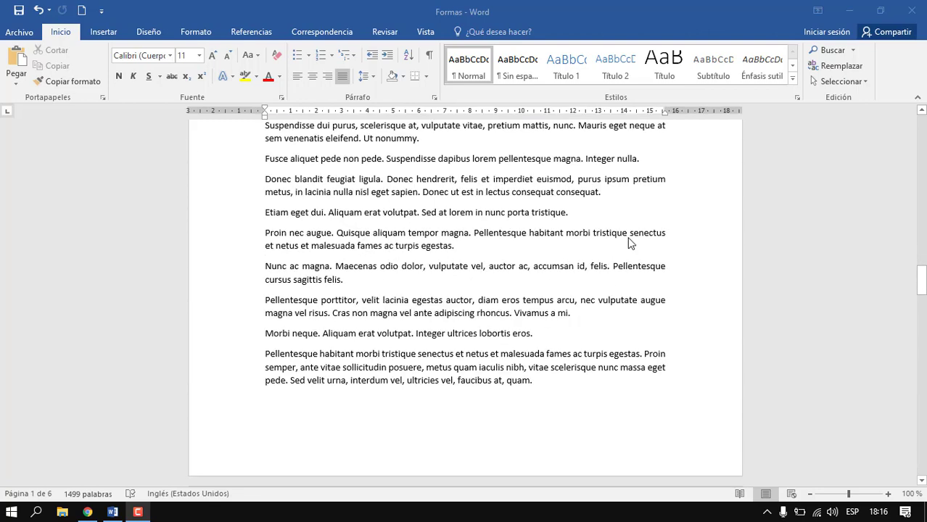
scroll(630, 241, "down", 5)
scroll(629, 243, "down", 5)
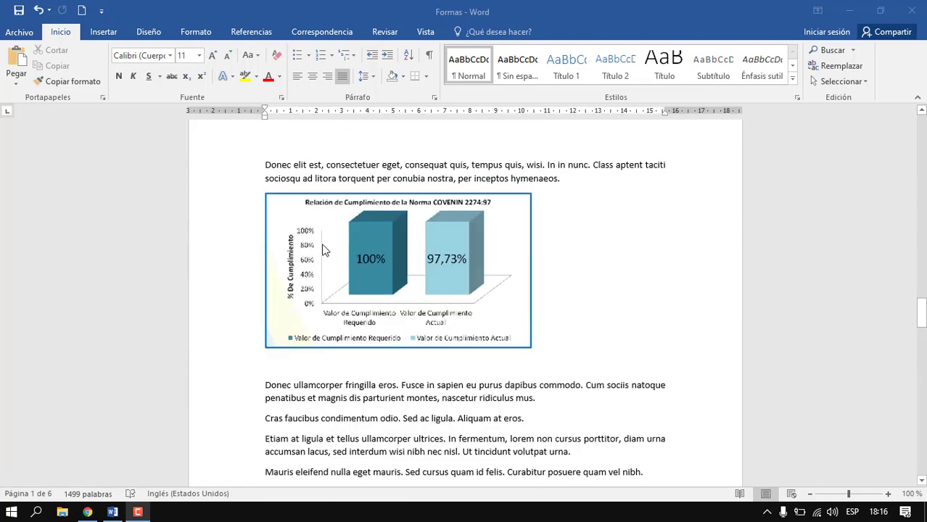
left_click_drag(921, 311, 923, 110)
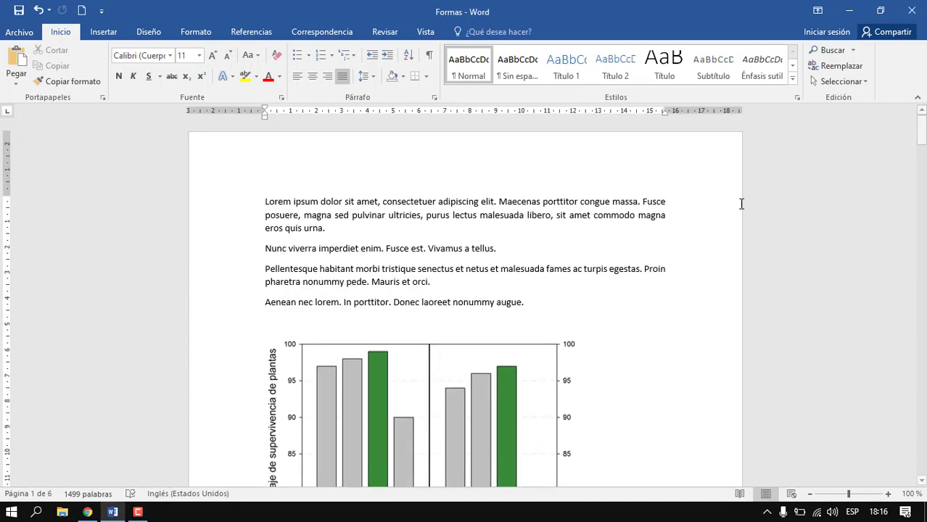
scroll(518, 300, "down", 2)
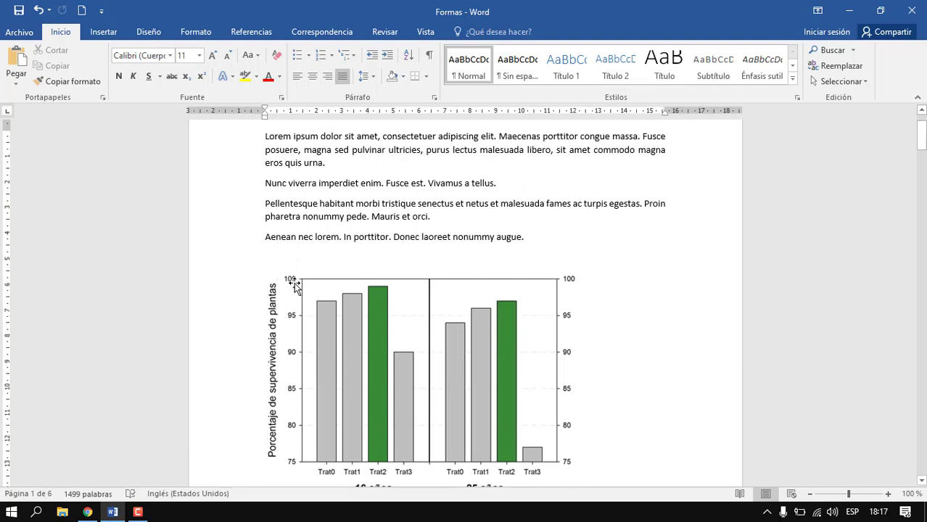
left_click(300, 316)
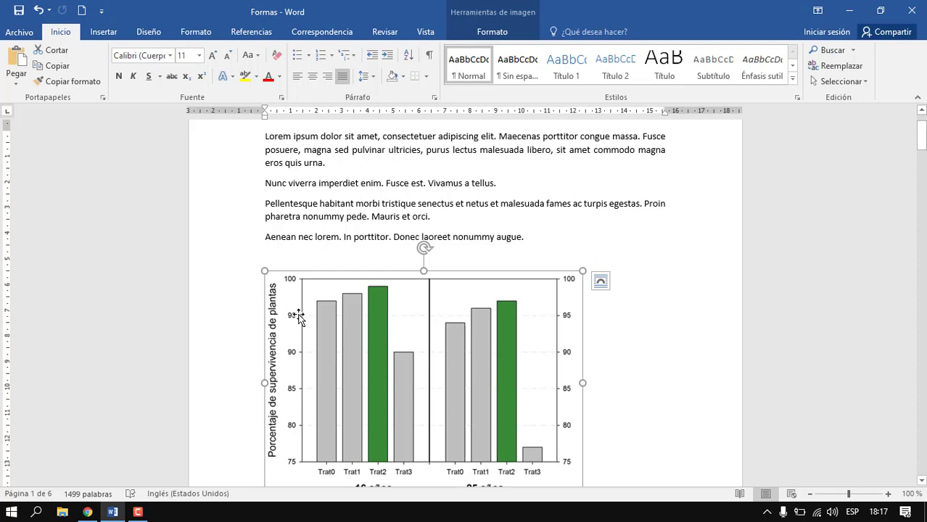
Open Referencias > Insertar título and check the Rótulo list, leaving it unchanged
left_click(253, 33)
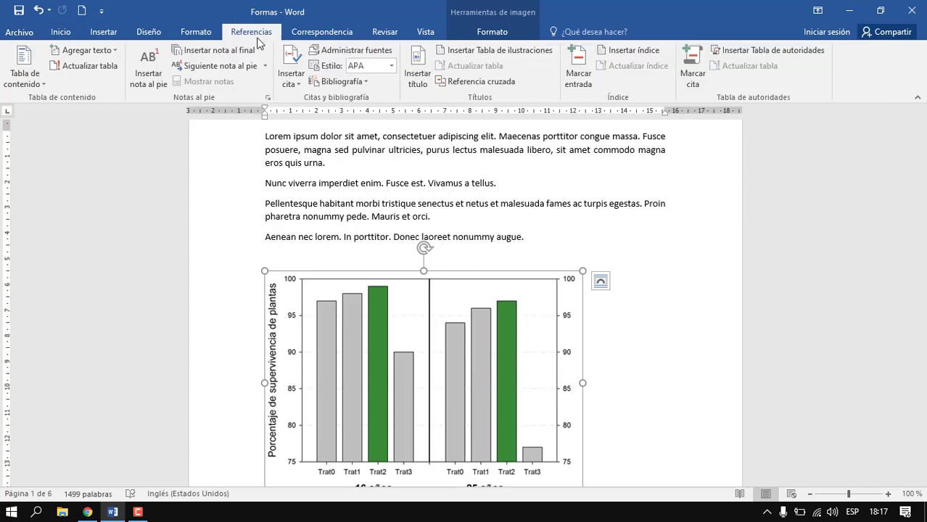
left_click(420, 79)
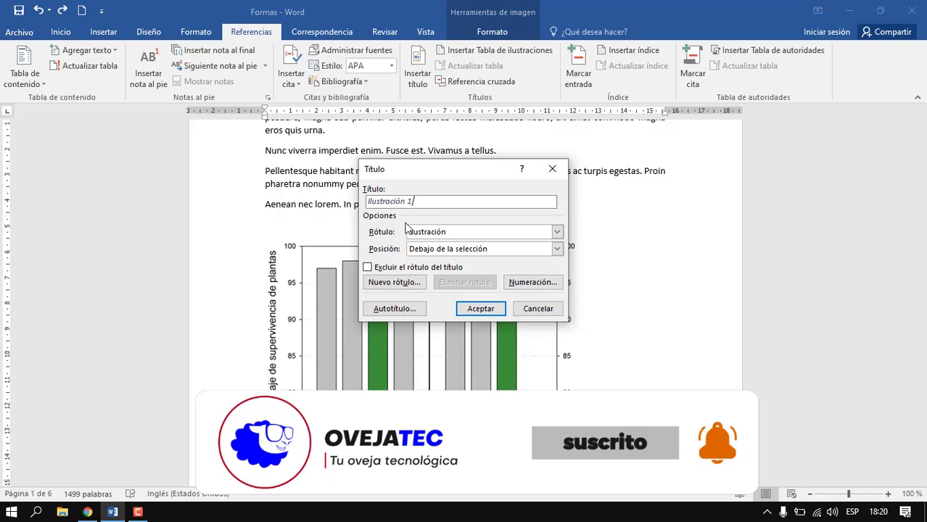
left_click(561, 232)
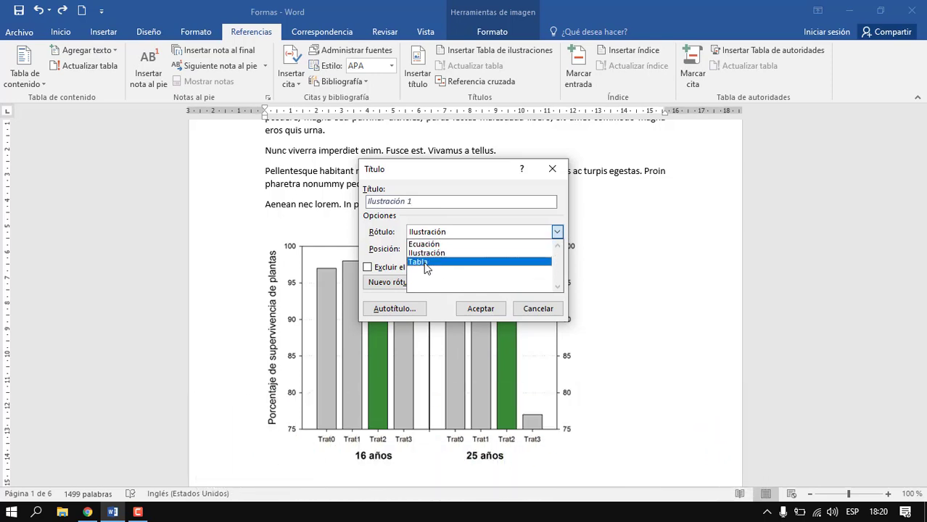
left_click(422, 219)
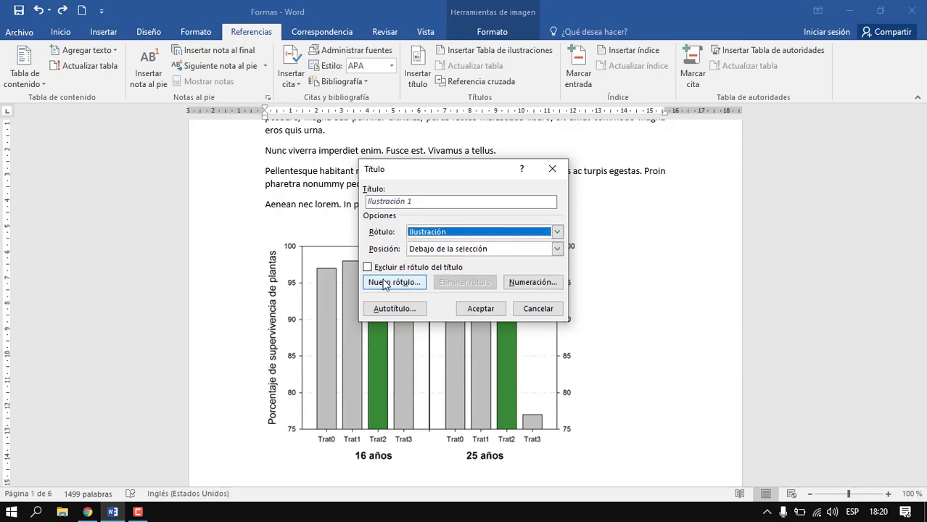
Create a new caption label named 'Figura' and keep it as the label
left_click(385, 283)
type("F")
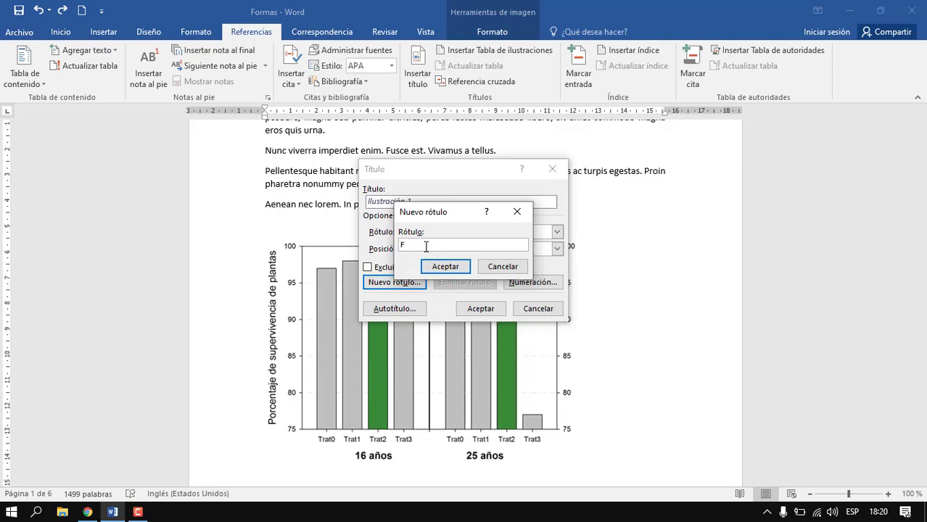
type("igura")
left_click(444, 266)
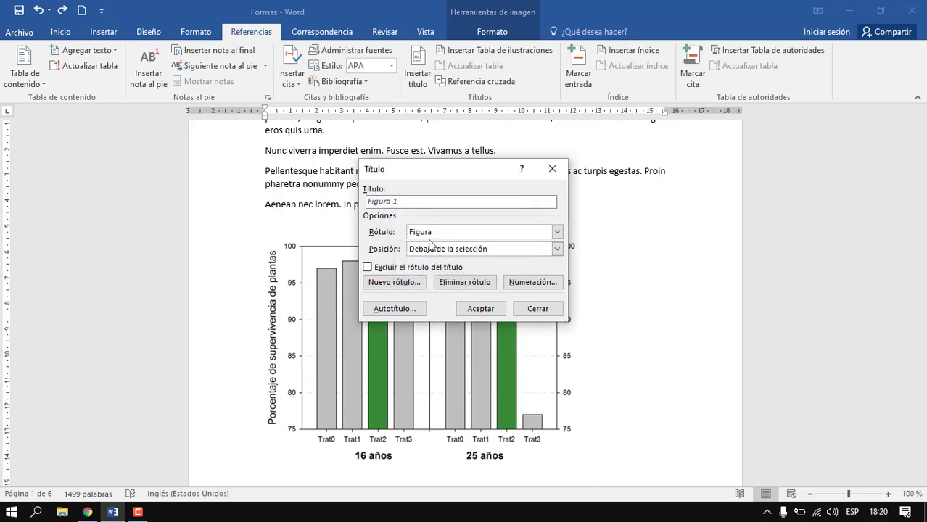
left_click(559, 232)
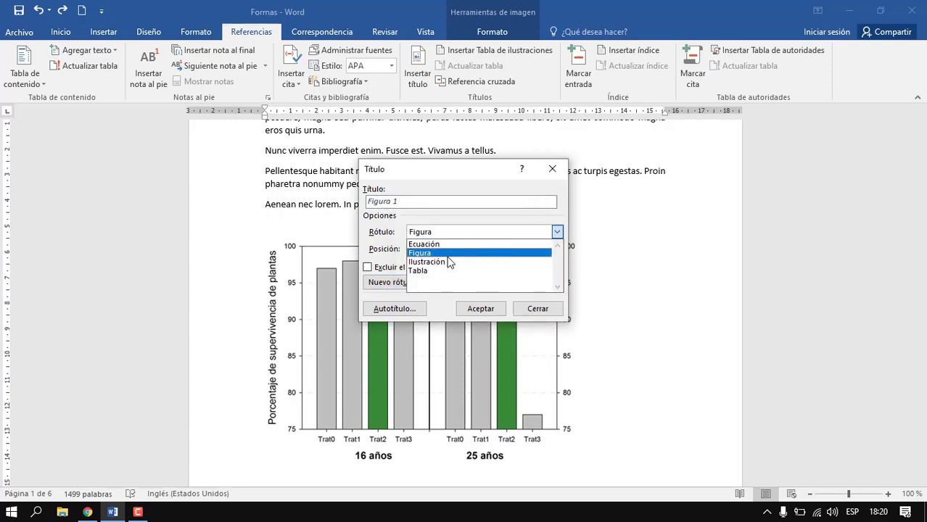
left_click(554, 230)
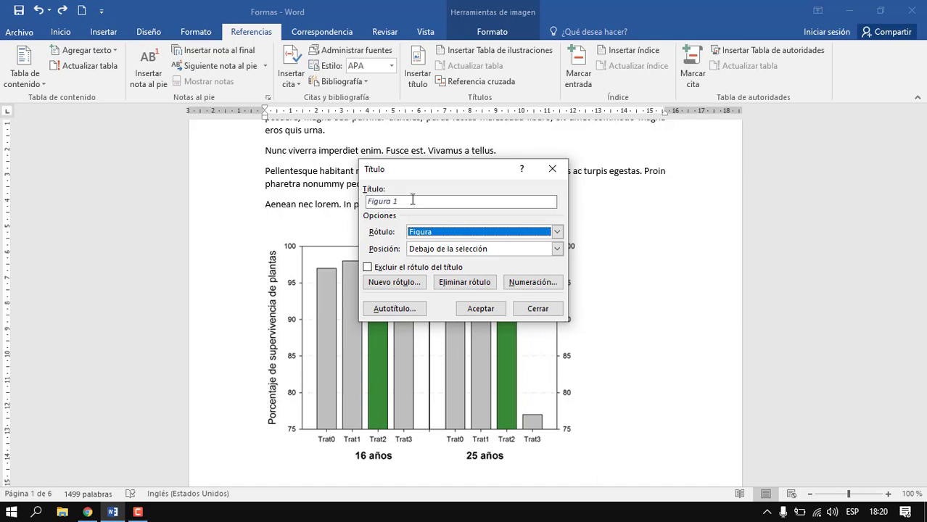
Add '- Supervivencia de Plantas' after Figura 1 in the caption text
left_click(407, 203)
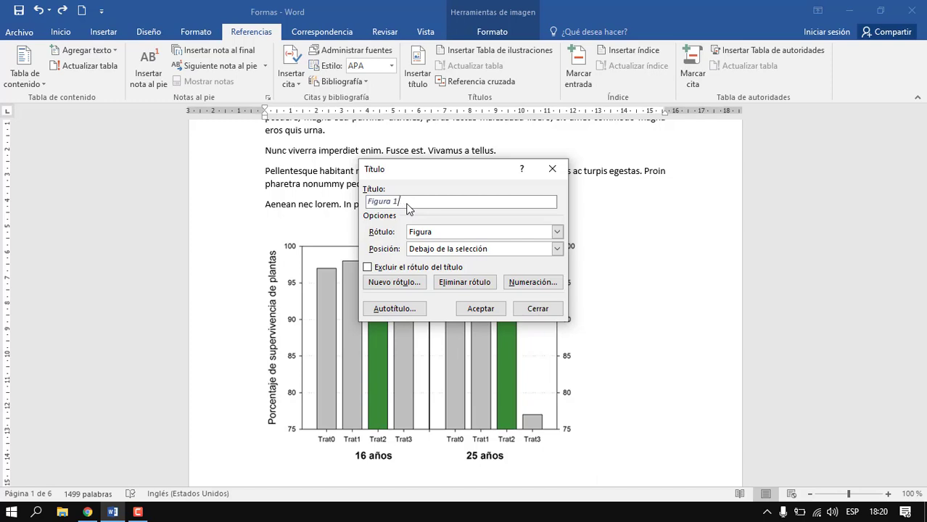
type("-Supervivencia de Plantea")
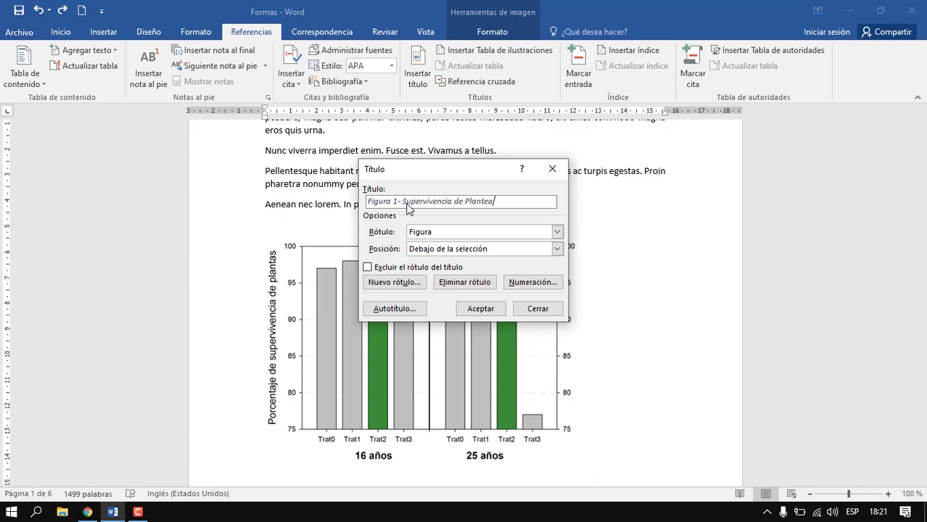
key("BackSpace")
key("BackSpace")
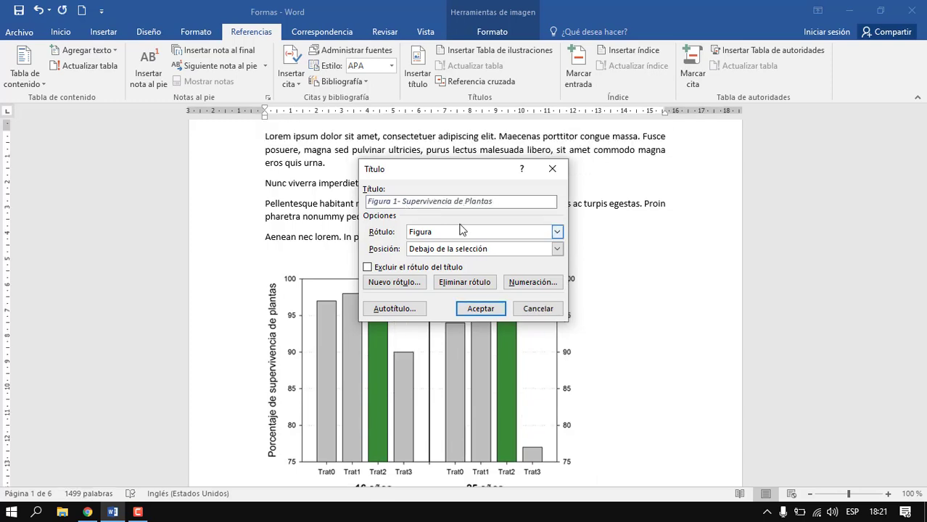
type("s")
Set the caption position to 'Encima de la selección' and insert Figura 1 above the chart
left_click(557, 249)
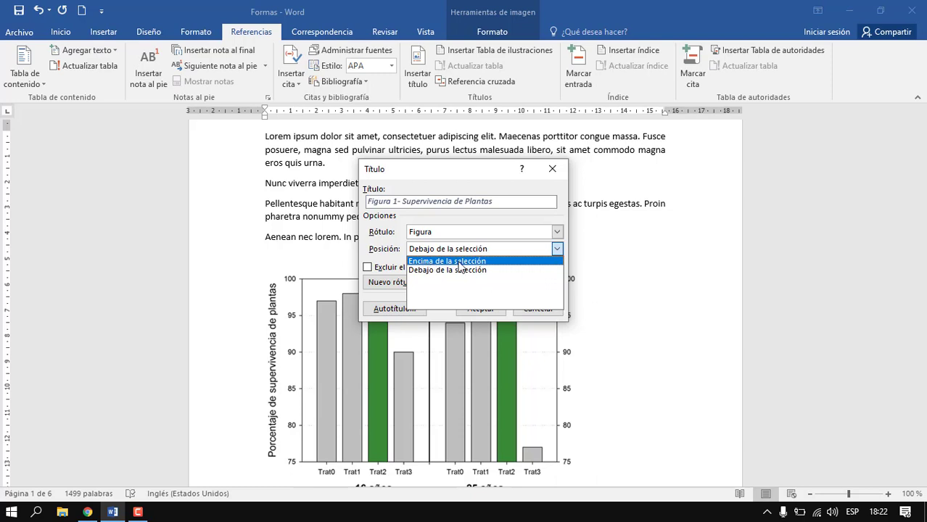
left_click(427, 263)
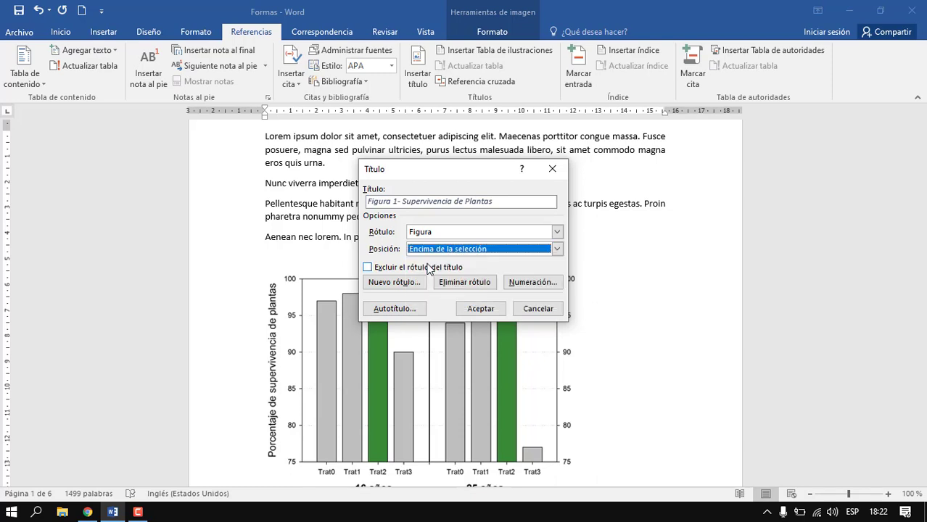
left_click(477, 309)
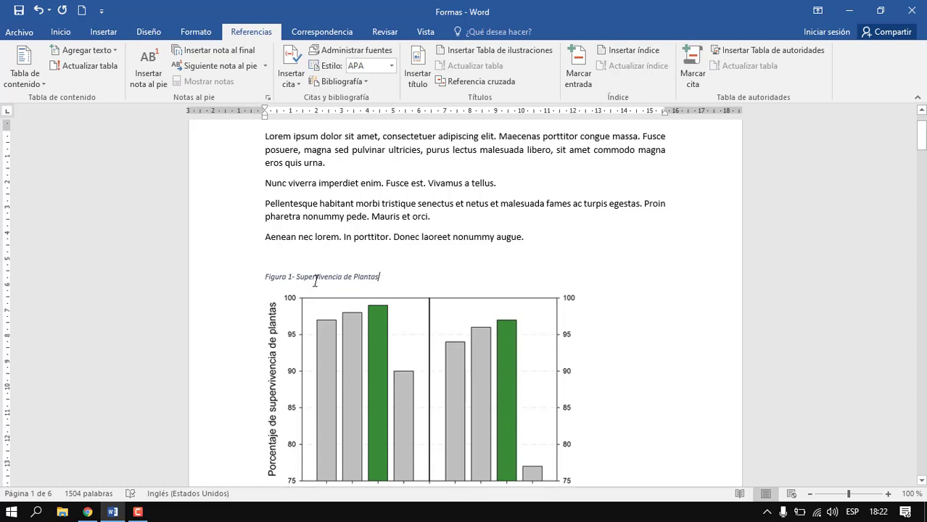
Select the pie chart and open the caption dialog for it
scroll(677, 354, "down", 1)
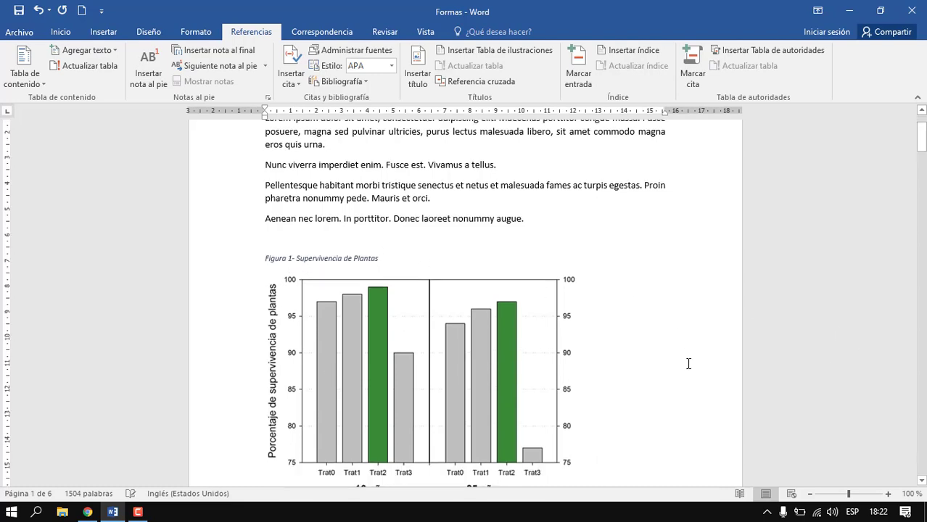
scroll(688, 363, "down", 3)
scroll(662, 334, "down", 5)
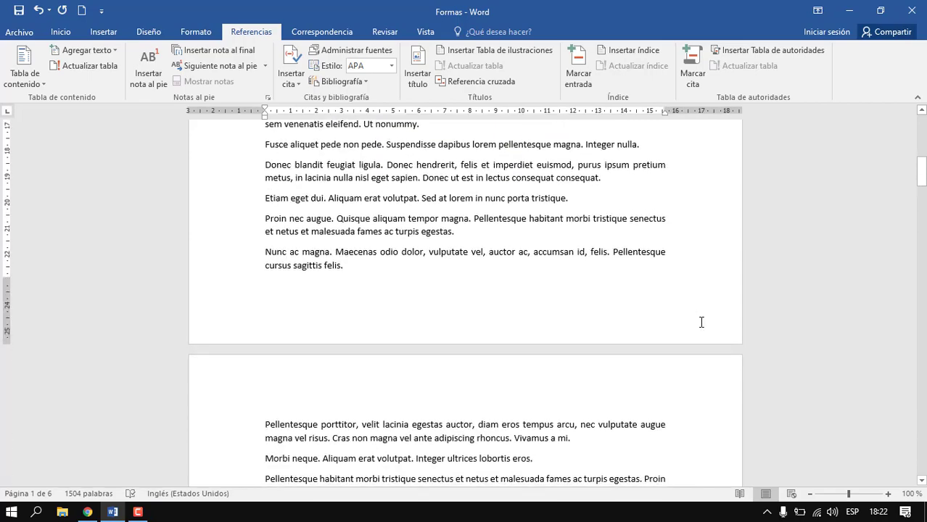
scroll(701, 321, "down", 7)
scroll(708, 326, "down", 7)
scroll(709, 325, "up", 5)
left_click(362, 352)
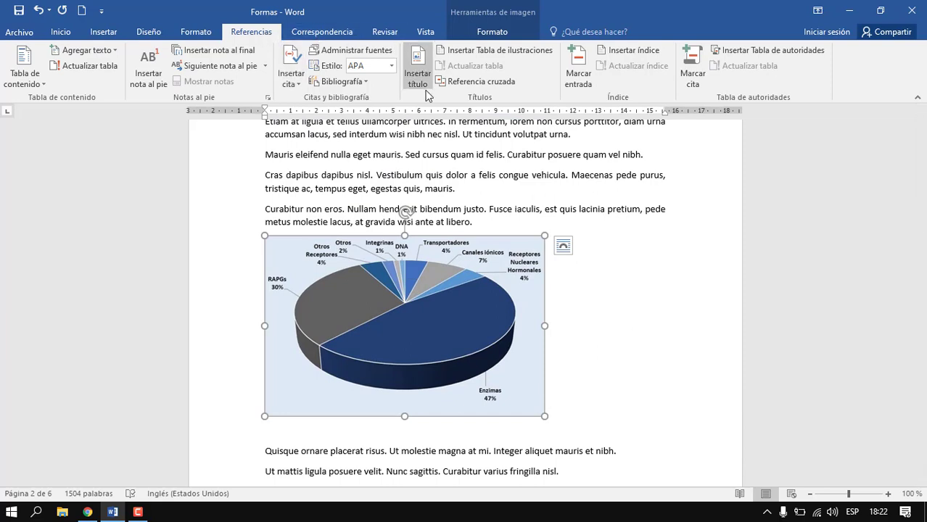
left_click(411, 65)
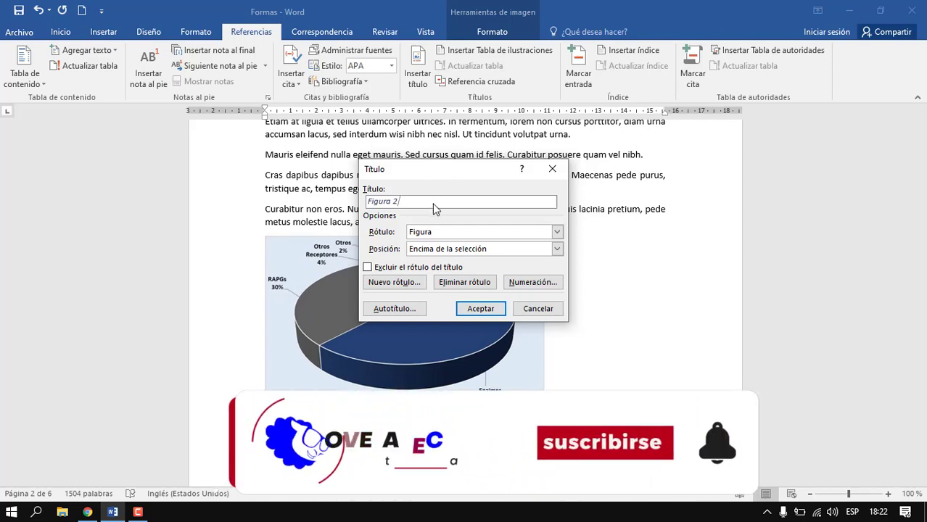
Add '- Receptores' after Figura 2, position it below the chart, and insert it
type("- Re")
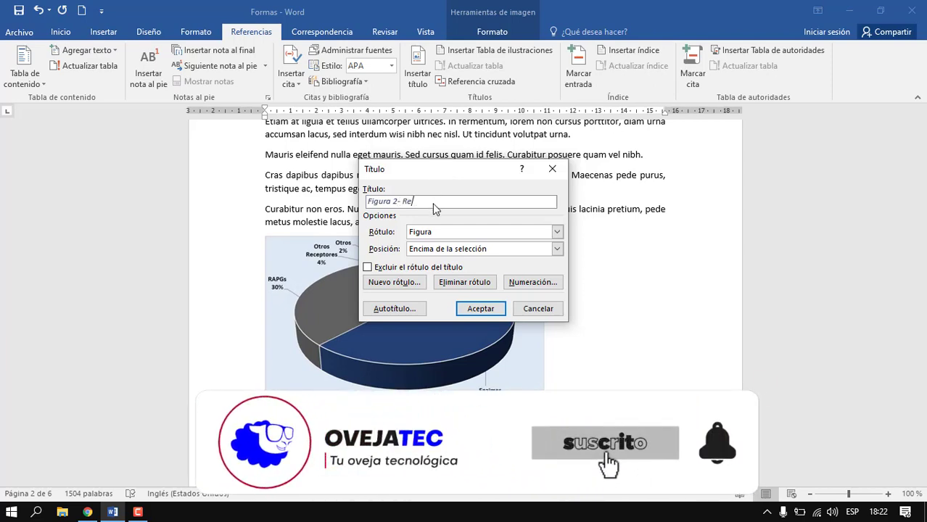
type("ceptores")
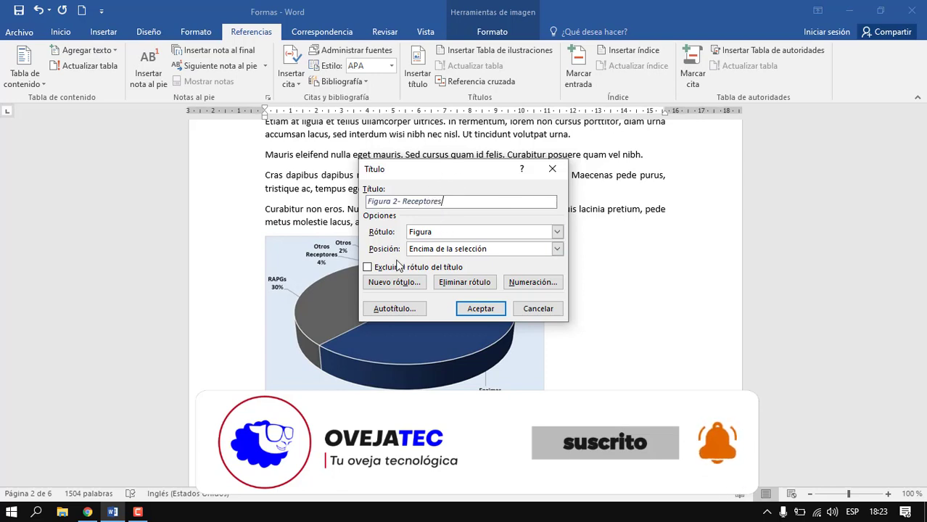
left_click(565, 250)
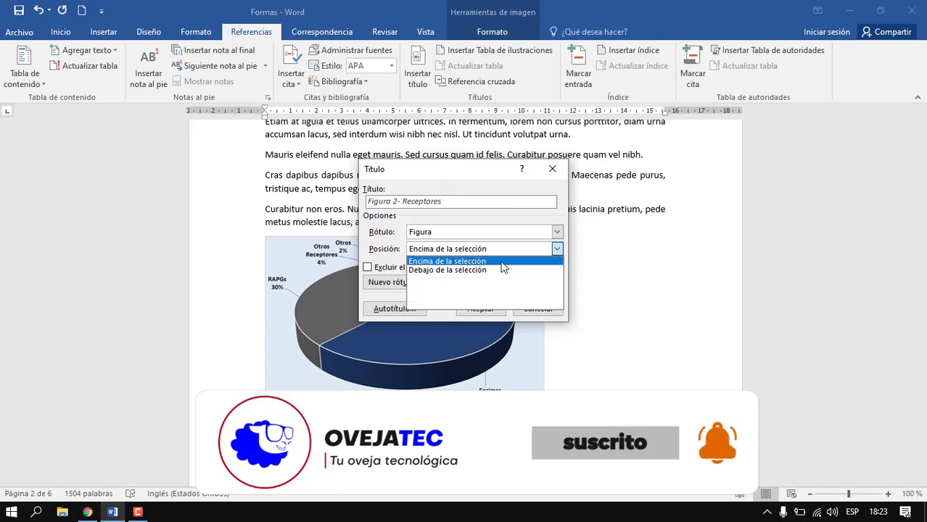
left_click(430, 268)
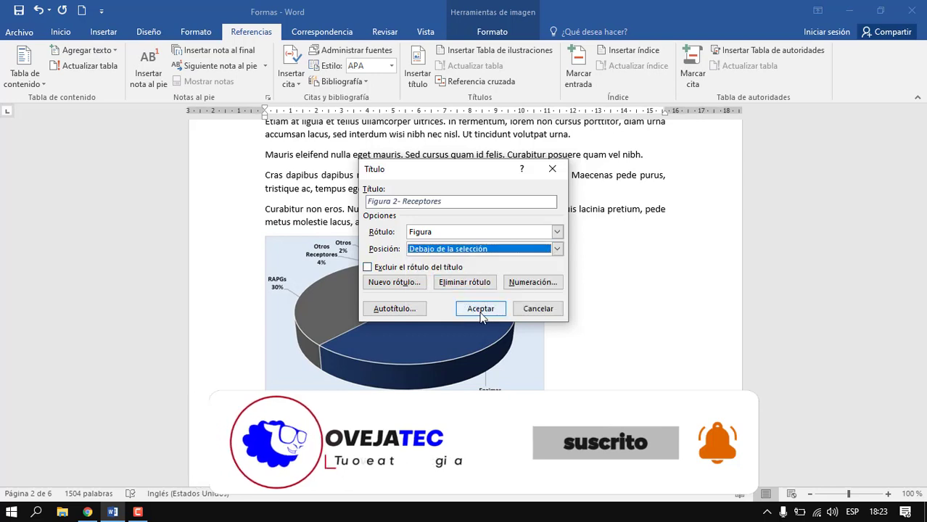
left_click(480, 309)
Scroll to the COVENIN compliance bar chart, select it, and open the caption dialog
scroll(510, 395, "down", 2)
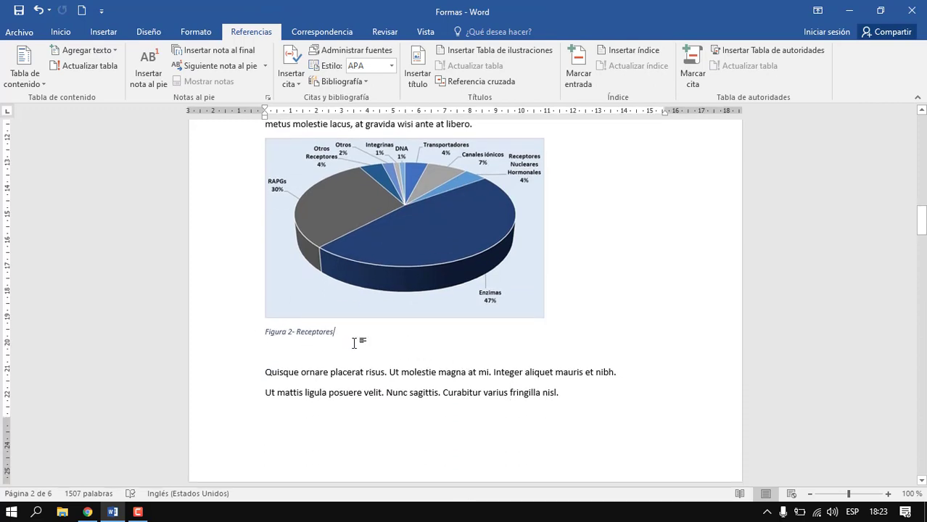
scroll(444, 377, "down", 2)
scroll(508, 355, "up", 2)
scroll(593, 322, "down", 1)
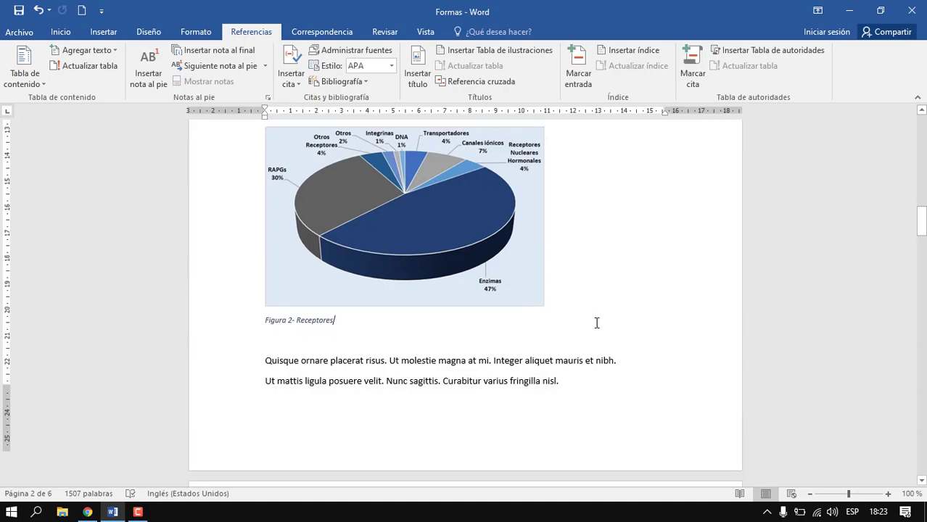
scroll(596, 320, "down", 4)
scroll(621, 296, "down", 5)
scroll(637, 280, "down", 6)
scroll(667, 270, "down", 8)
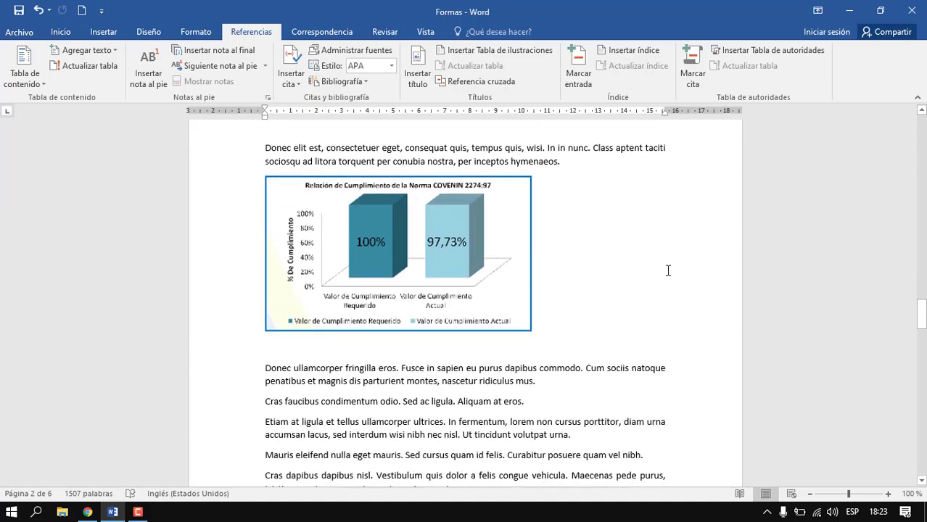
left_click(316, 261)
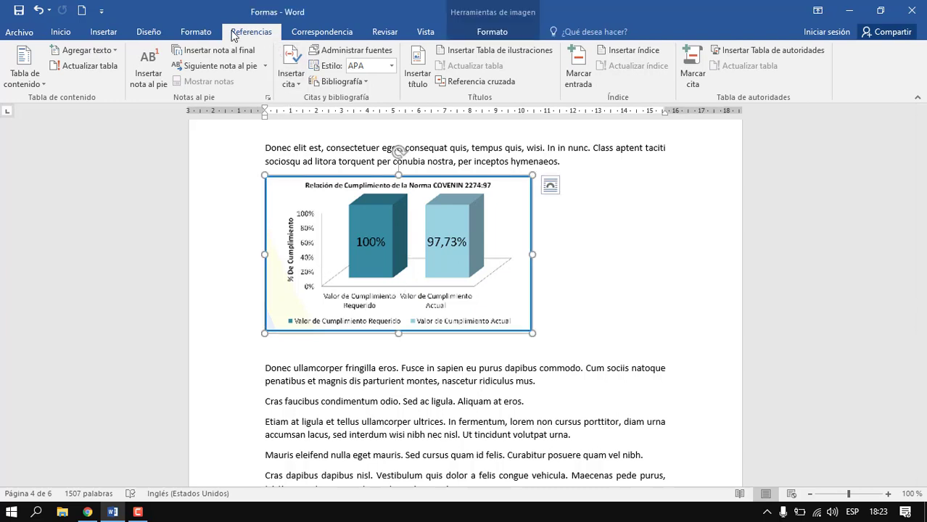
left_click(417, 78)
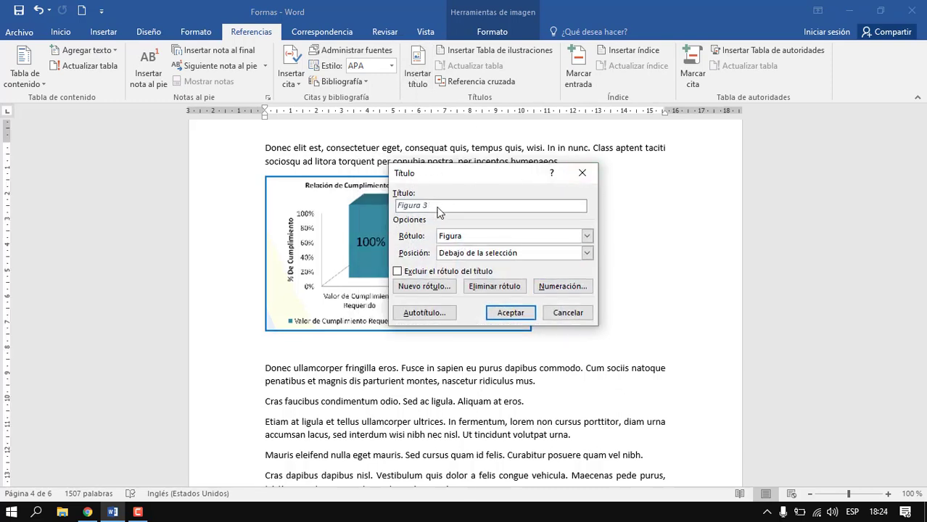
Add '- Norma CONVENIN' after Figura 3, position it above the chart, and insert it
type("- Norma CONVE")
type("NIN")
left_click(522, 253)
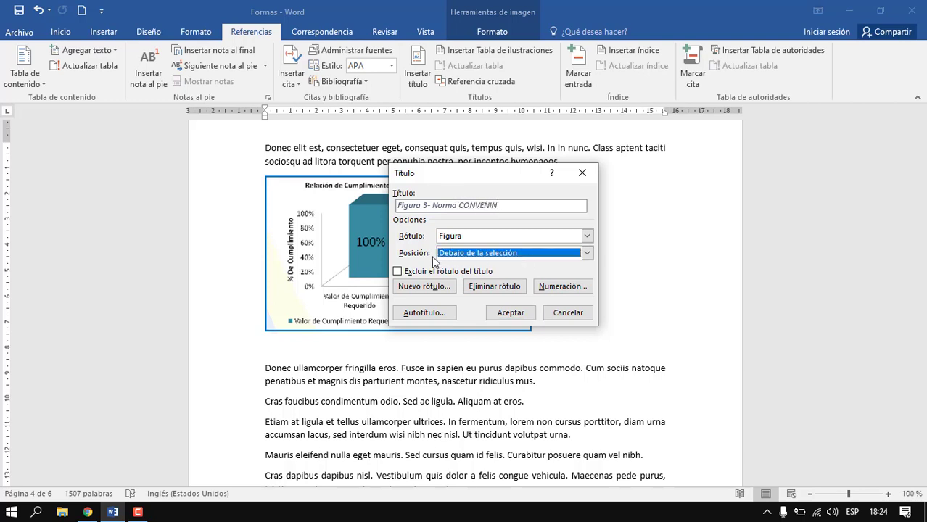
left_click(588, 253)
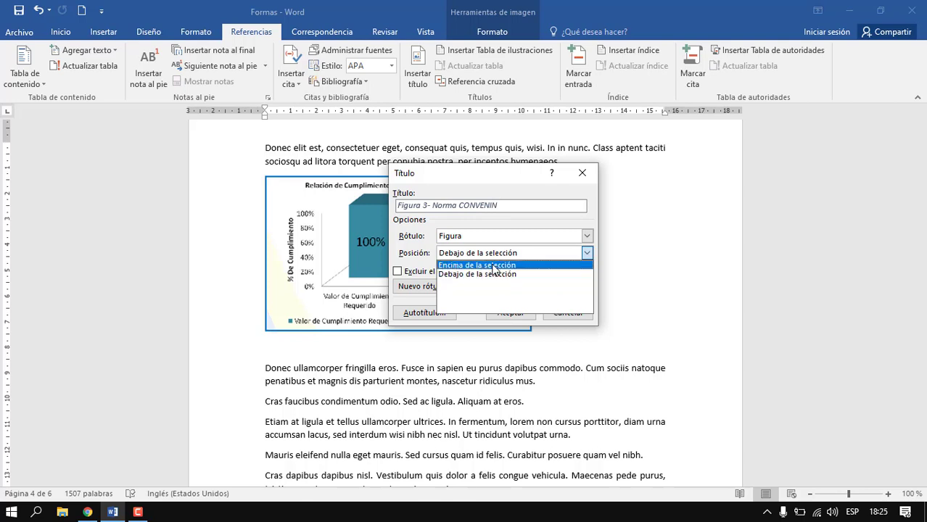
left_click(485, 265)
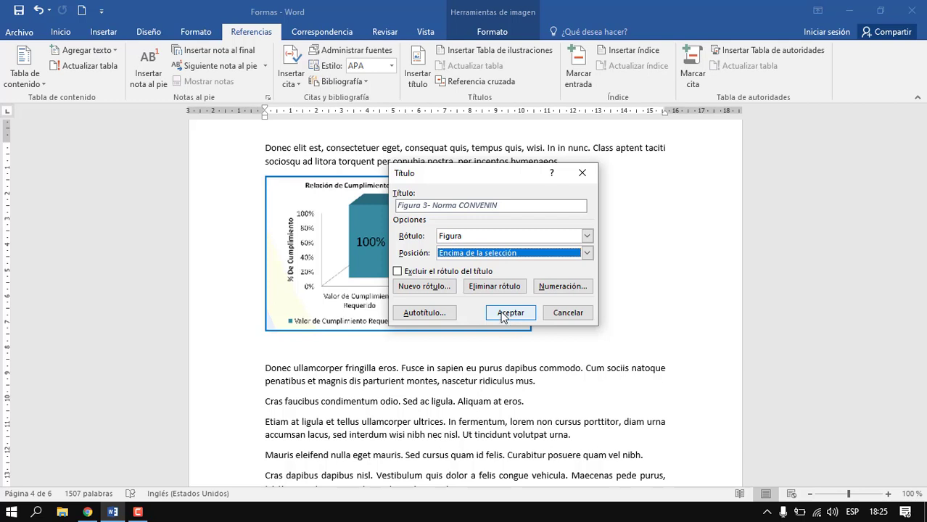
left_click(502, 317)
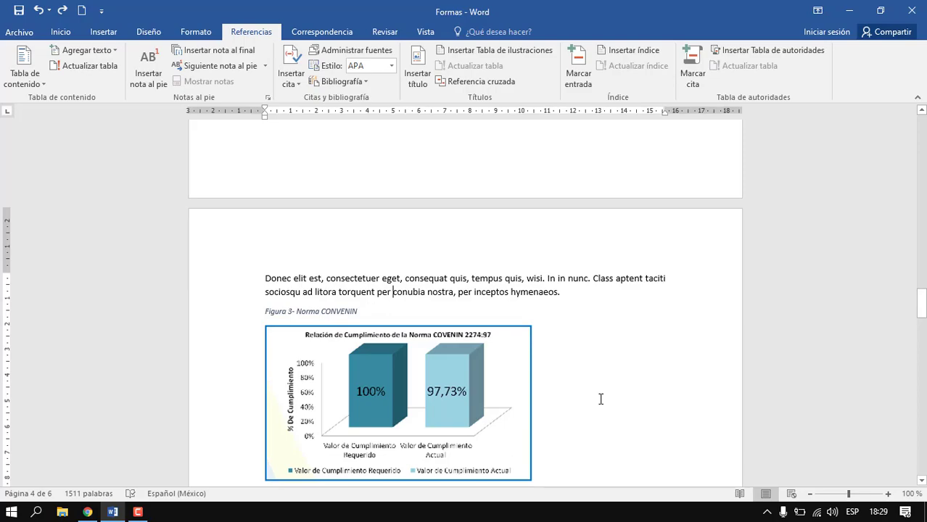
Insert a blank page at the document start and type the heading 'INDICE DE FIGURAS'
scroll(607, 401, "up", 5)
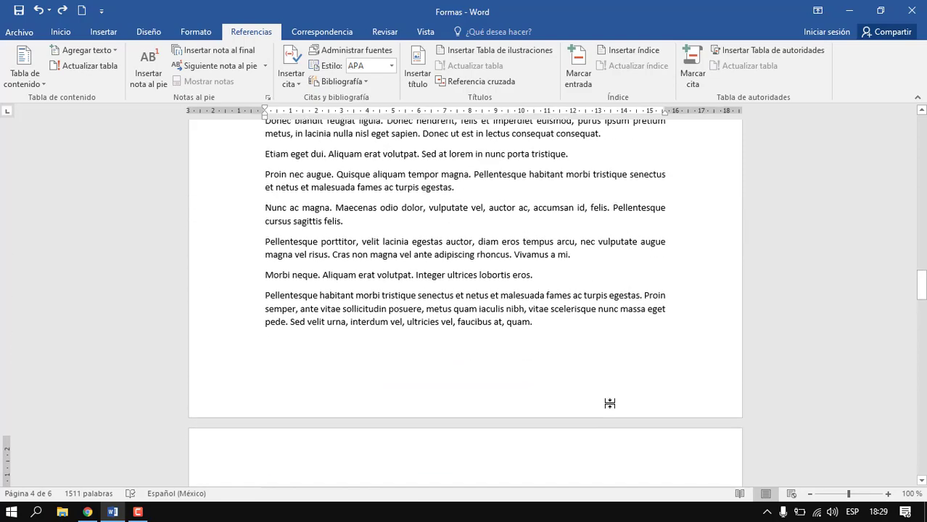
scroll(608, 401, "up", 4)
scroll(613, 403, "up", 4)
scroll(613, 403, "up", 5)
scroll(613, 403, "up", 5)
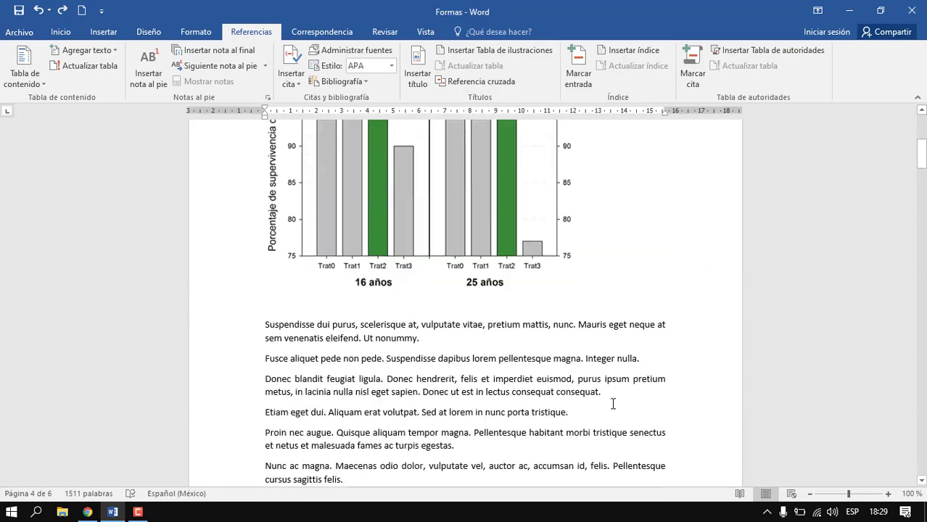
scroll(614, 403, "up", 5)
left_click(264, 203)
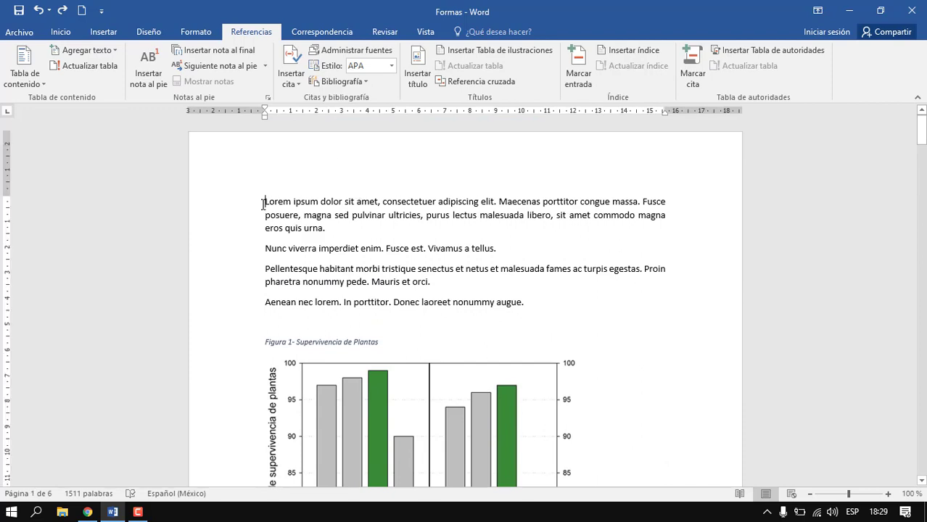
left_click(104, 31)
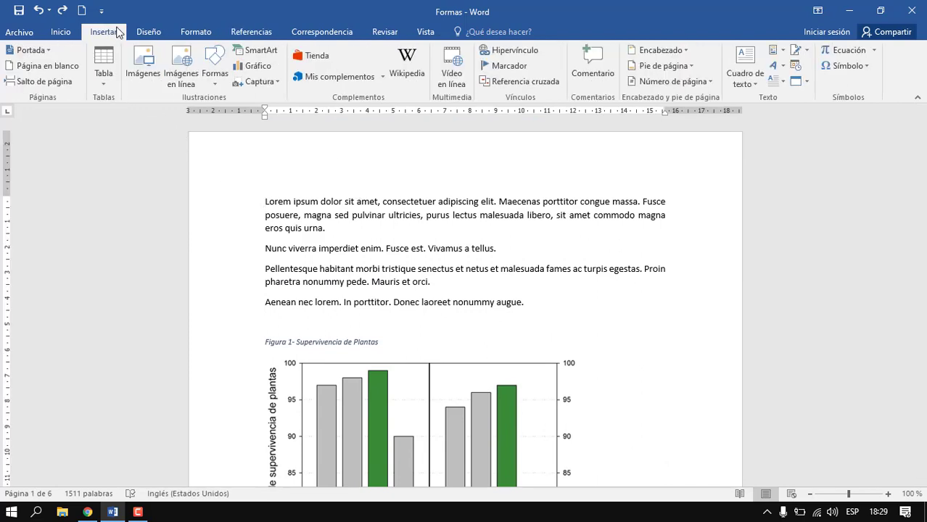
left_click(48, 66)
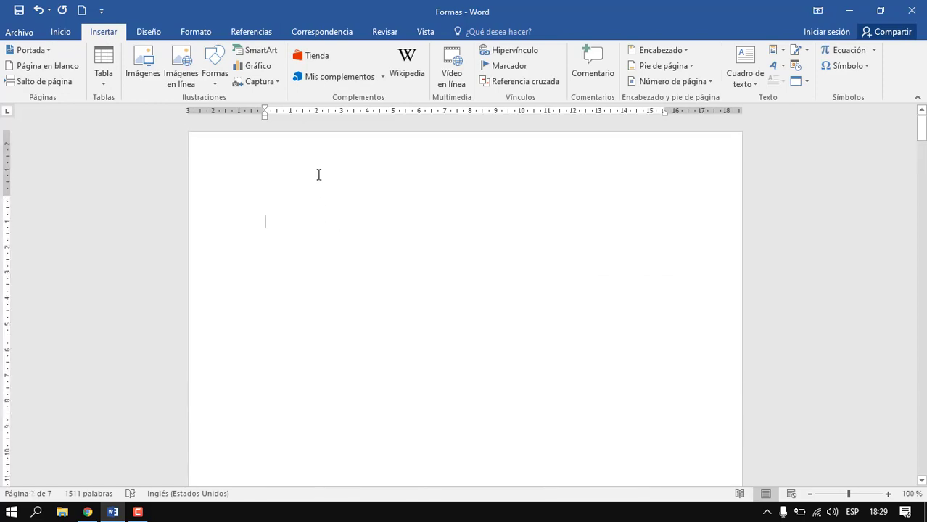
type("(")
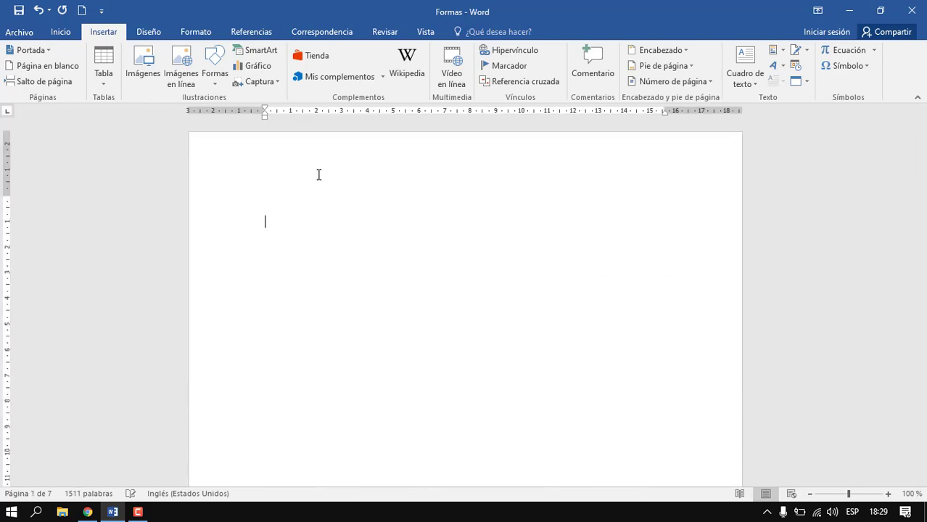
type("DE FIGURAS")
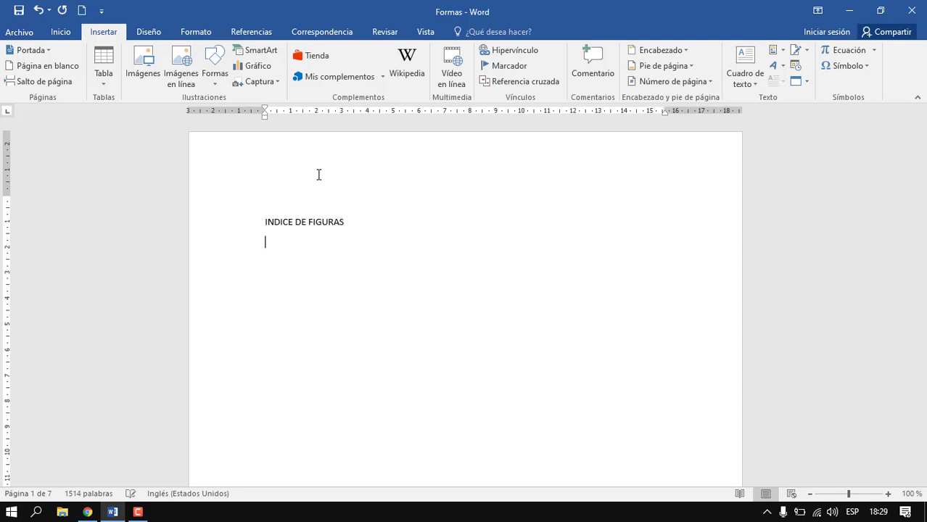
Make the INDICE DE FIGURAS heading bold, italic and 12 pt, then move to the line below
left_click_drag(348, 219, 240, 221)
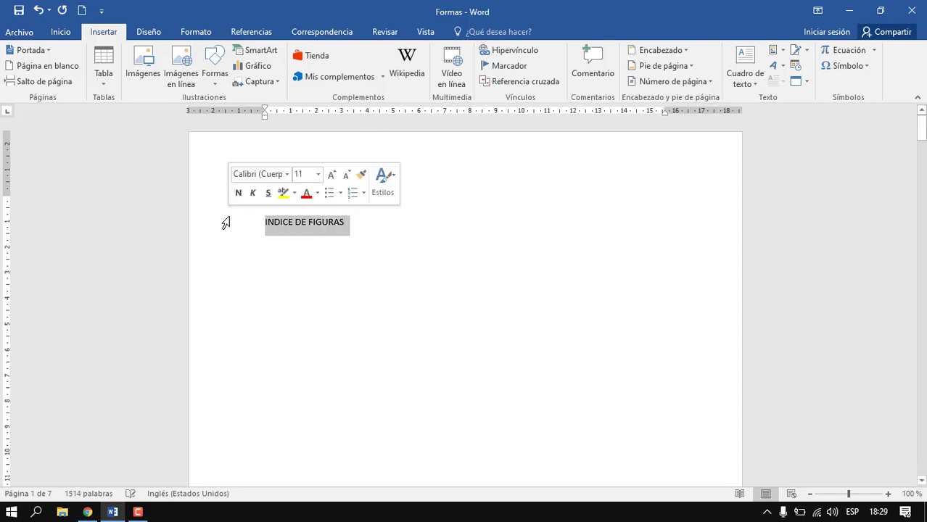
left_click(61, 31)
left_click(119, 76)
left_click(211, 57)
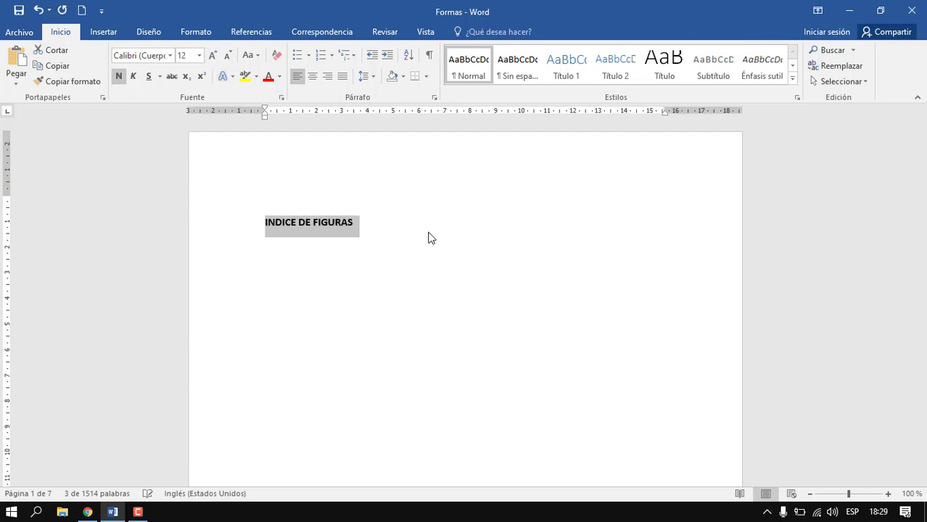
left_click(134, 77)
left_click(384, 239)
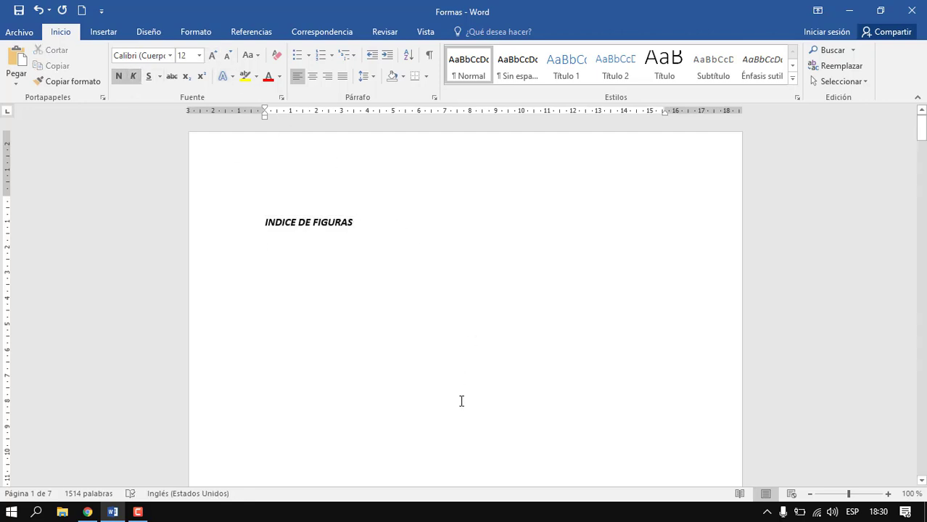
left_click(253, 32)
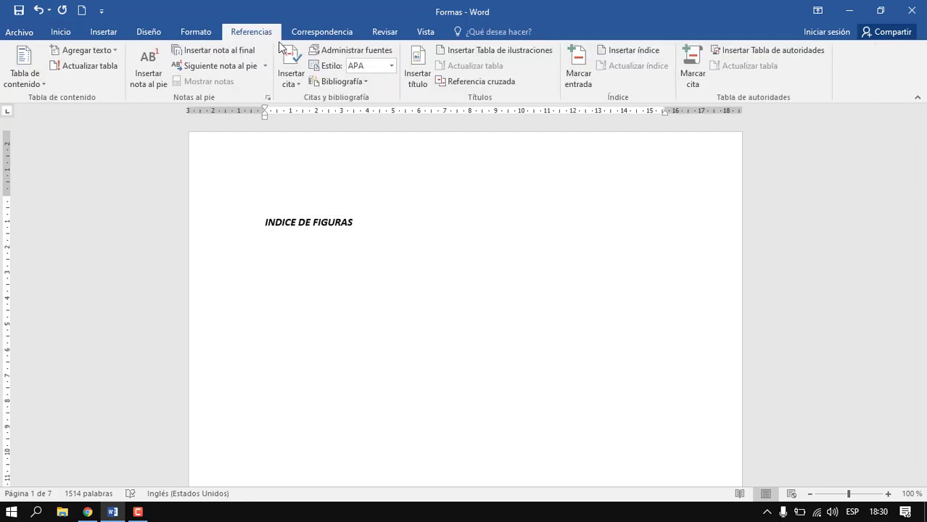
Insert a table of figures with dashed leaders, keeping the Estilo personal format
left_click(504, 52)
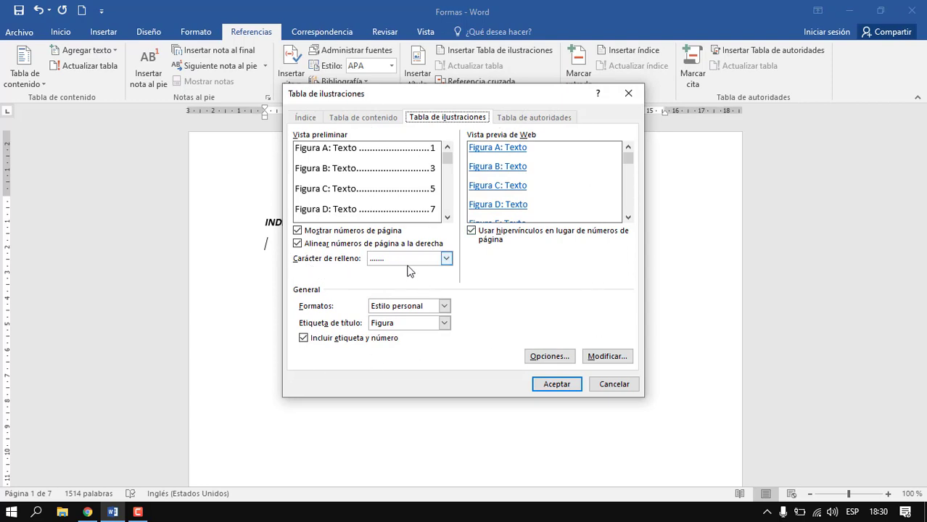
left_click(446, 259)
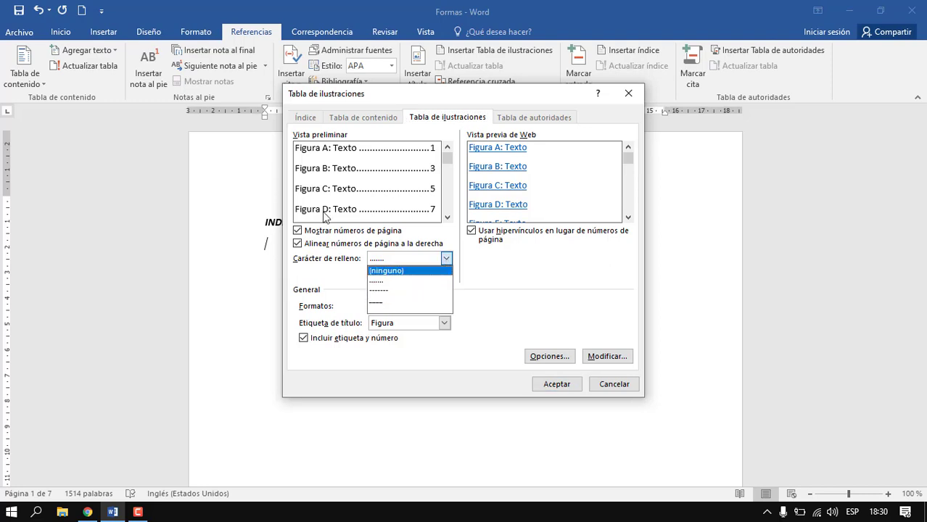
left_click(380, 291)
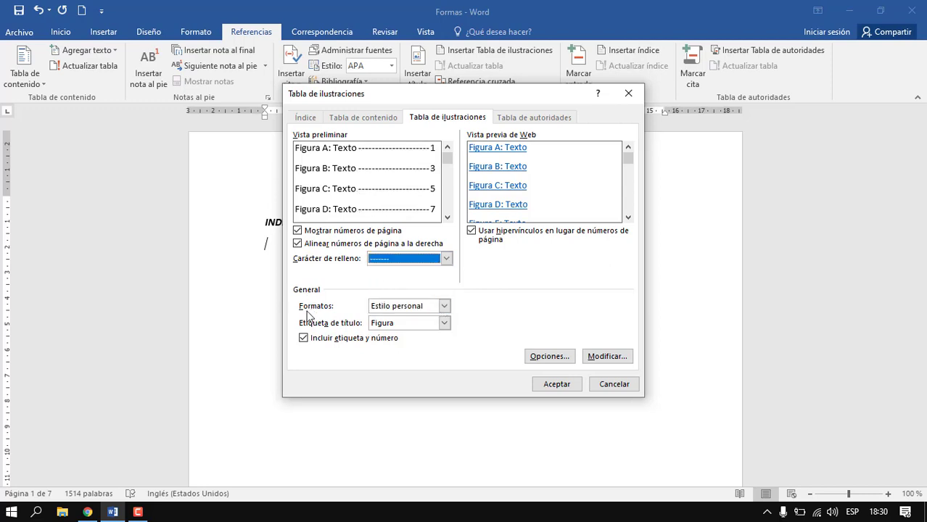
left_click(443, 306)
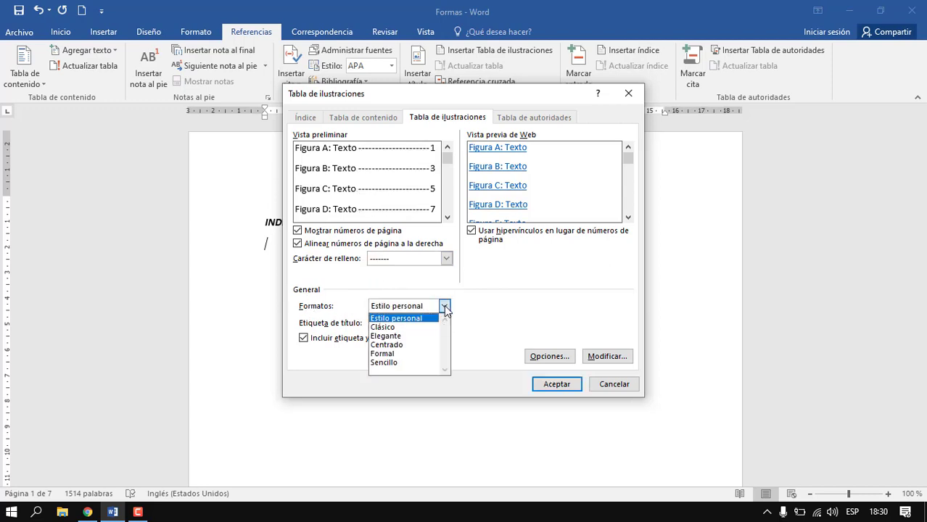
left_click(444, 306)
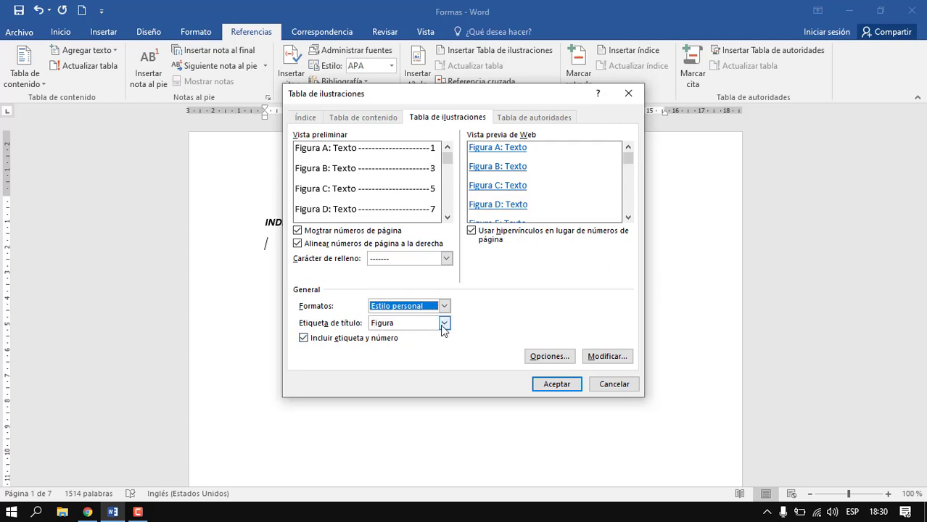
left_click(556, 384)
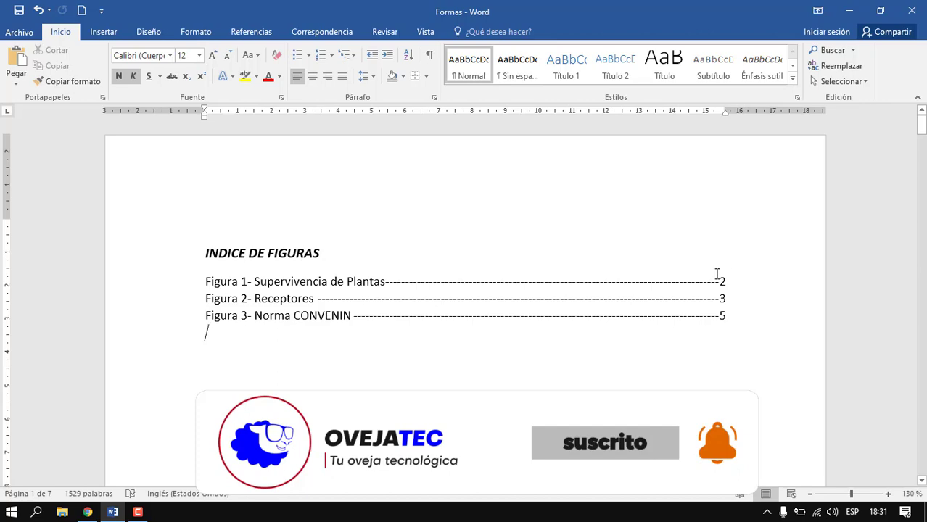
scroll(683, 310, "down", 3)
scroll(678, 294, "down", 5)
scroll(701, 269, "down", 5)
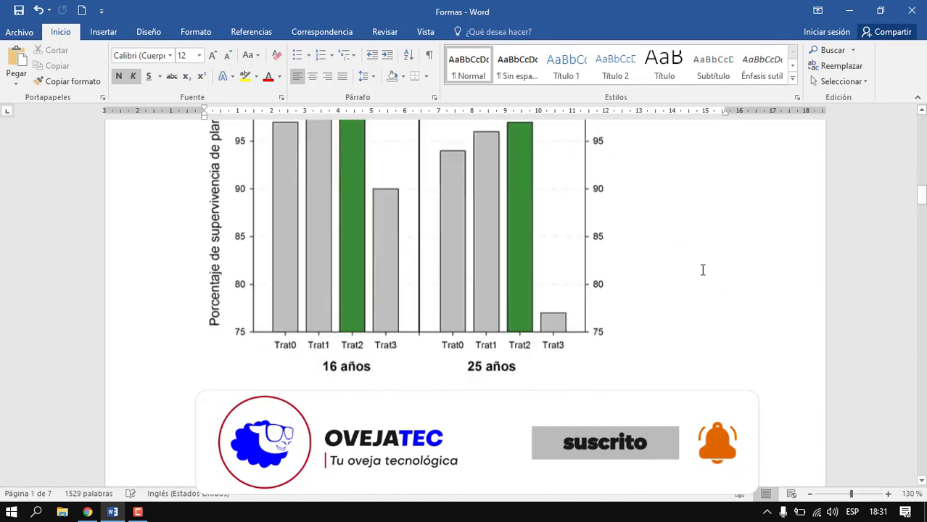
scroll(702, 270, "down", 5)
scroll(617, 239, "up", 6)
scroll(541, 243, "up", 2)
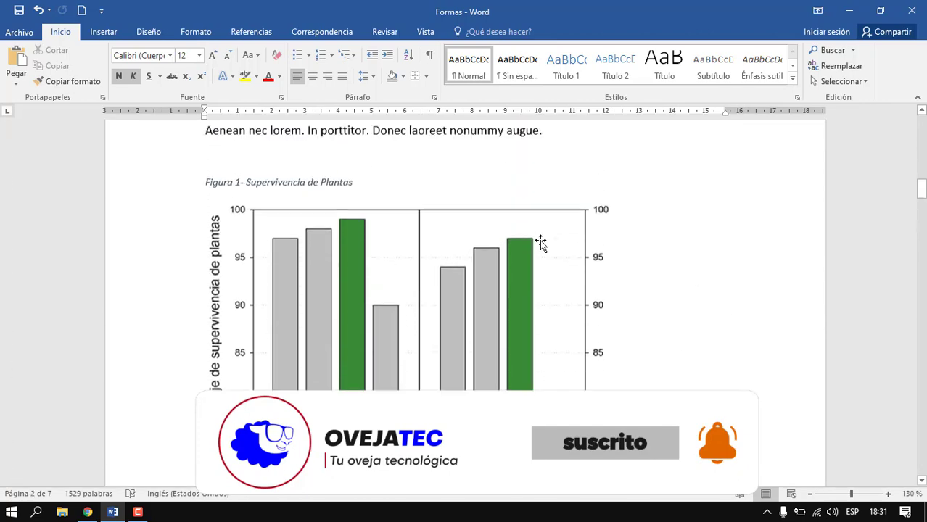
scroll(540, 243, "up", 1)
scroll(766, 373, "down", 5)
scroll(777, 361, "down", 3)
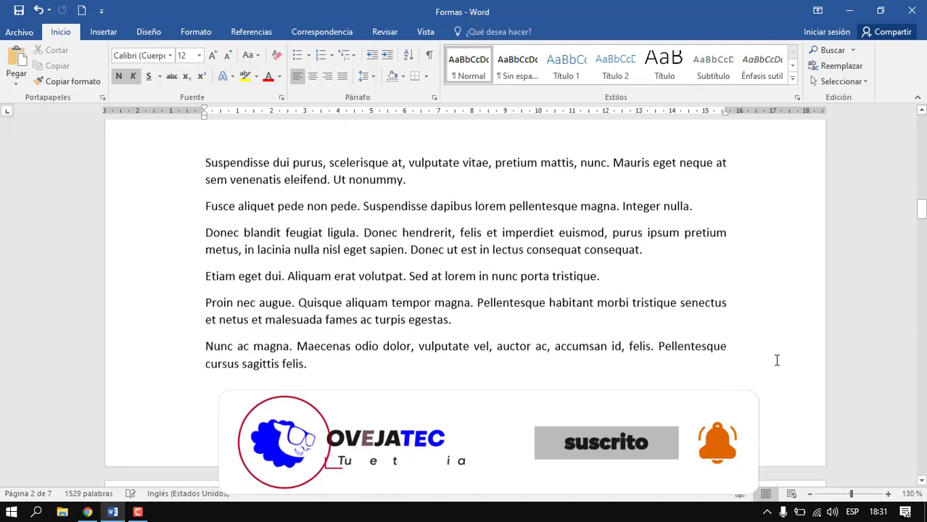
scroll(734, 379, "up", 5)
scroll(735, 379, "up", 5)
scroll(735, 380, "up", 4)
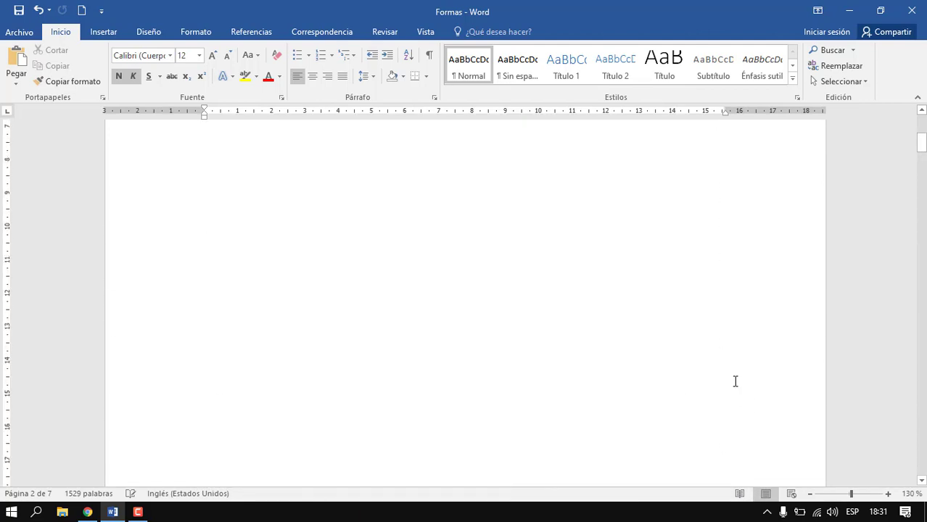
scroll(735, 381, "up", 5)
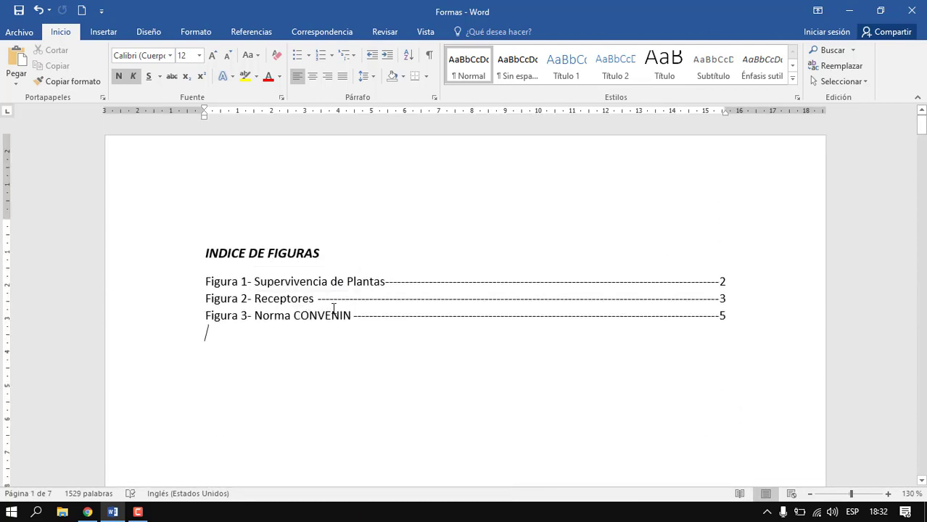
scroll(781, 302, "down", 5)
scroll(793, 290, "down", 5)
scroll(791, 283, "down", 5)
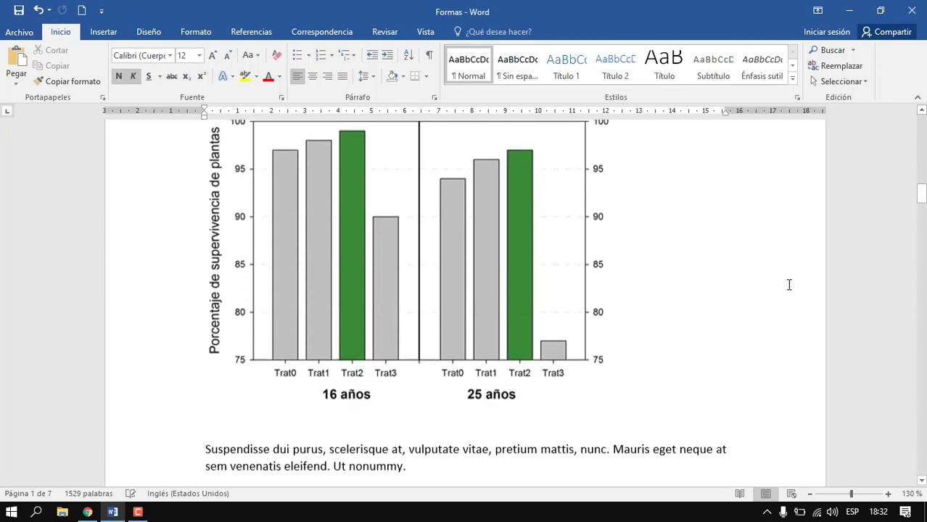
scroll(790, 283, "down", 5)
scroll(785, 290, "down", 5)
scroll(766, 289, "down", 3)
scroll(534, 362, "up", 2)
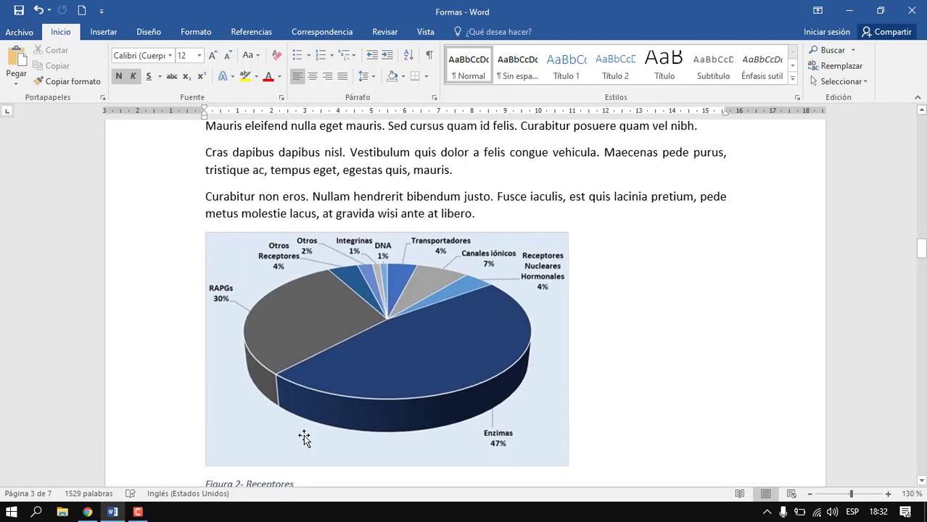
scroll(308, 340, "down", 3)
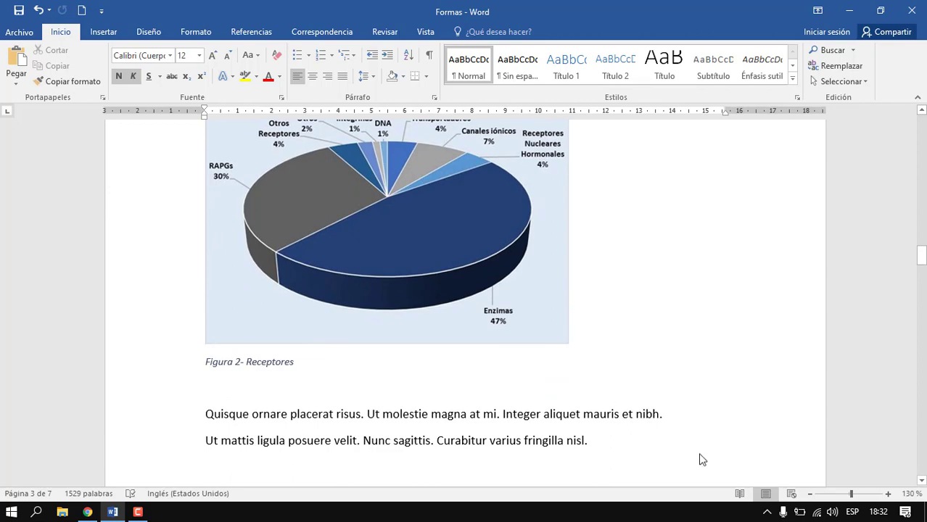
scroll(699, 459, "down", 3)
scroll(800, 350, "up", 1)
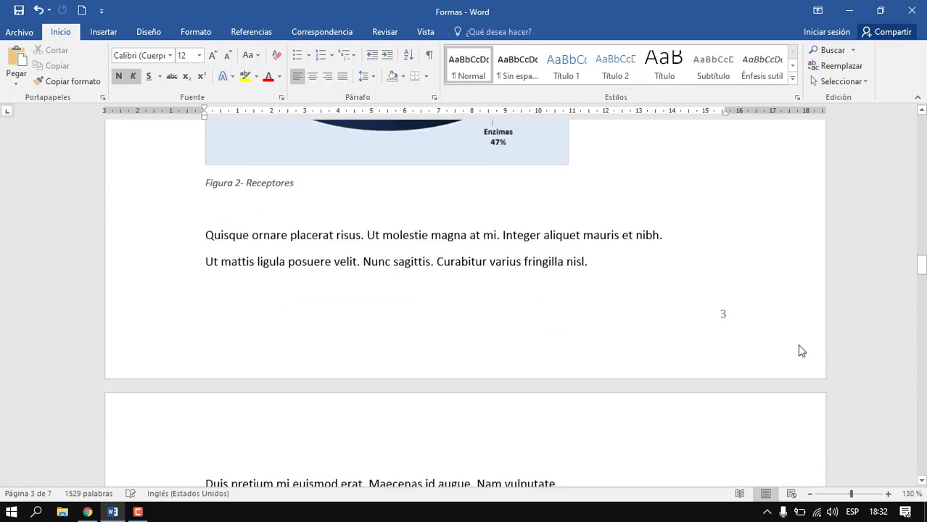
scroll(800, 351, "up", 2)
left_click_drag(921, 264, 921, 127)
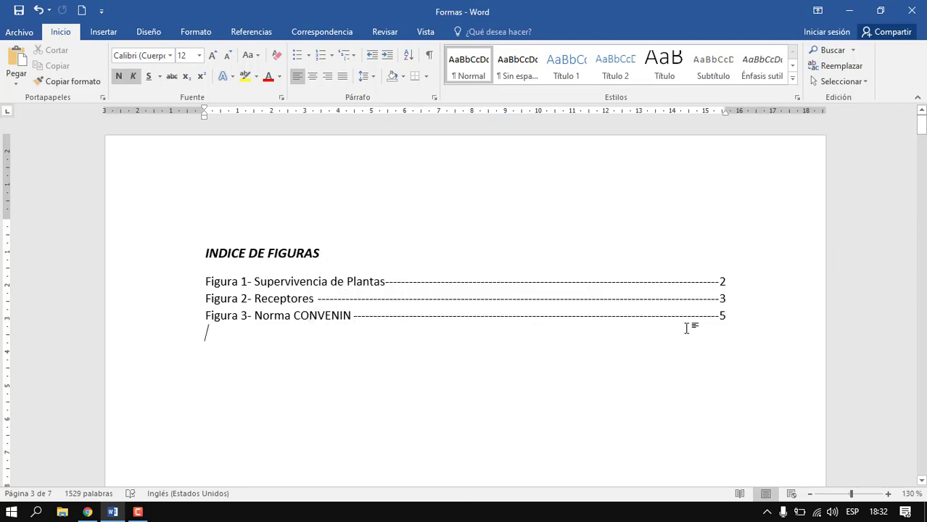
scroll(716, 319, "down", 1)
left_click_drag(920, 127, 920, 266)
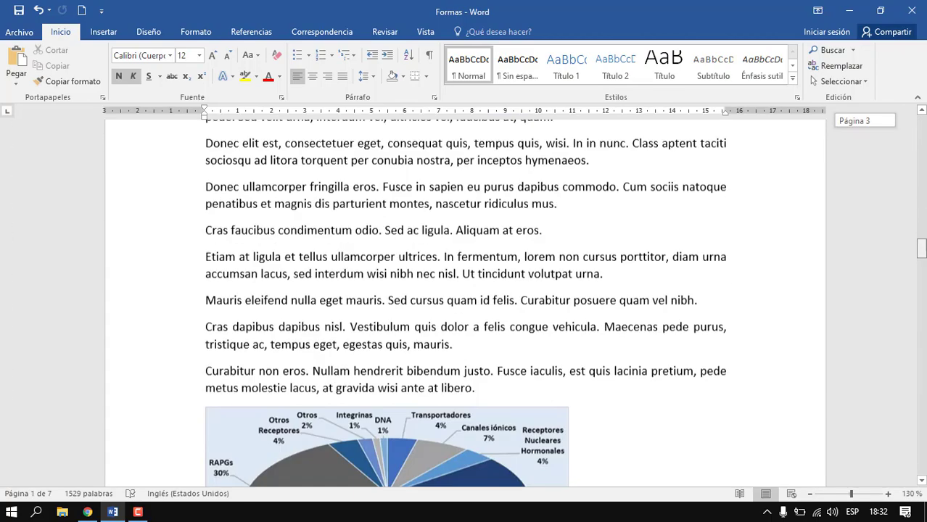
scroll(707, 306, "down", 5)
scroll(707, 306, "down", 5)
scroll(707, 306, "down", 5)
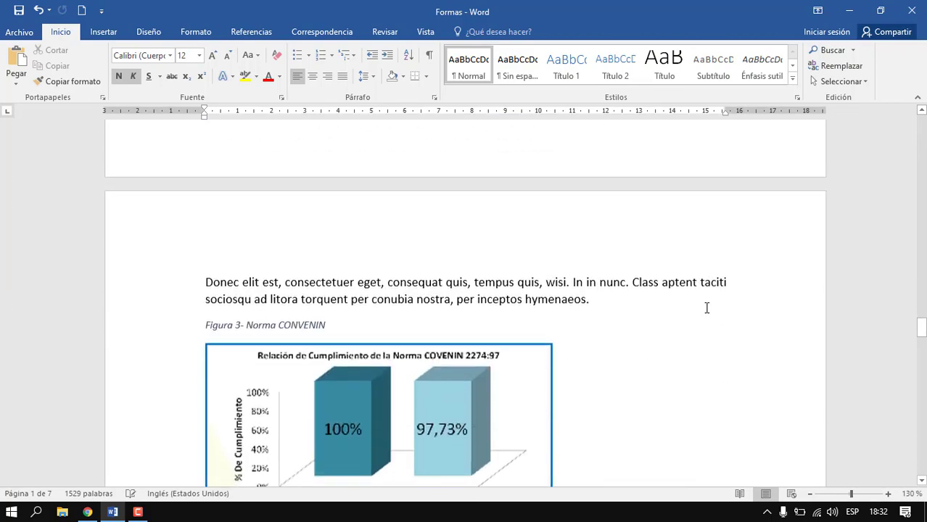
scroll(725, 315, "down", 5)
scroll(580, 304, "up", 1)
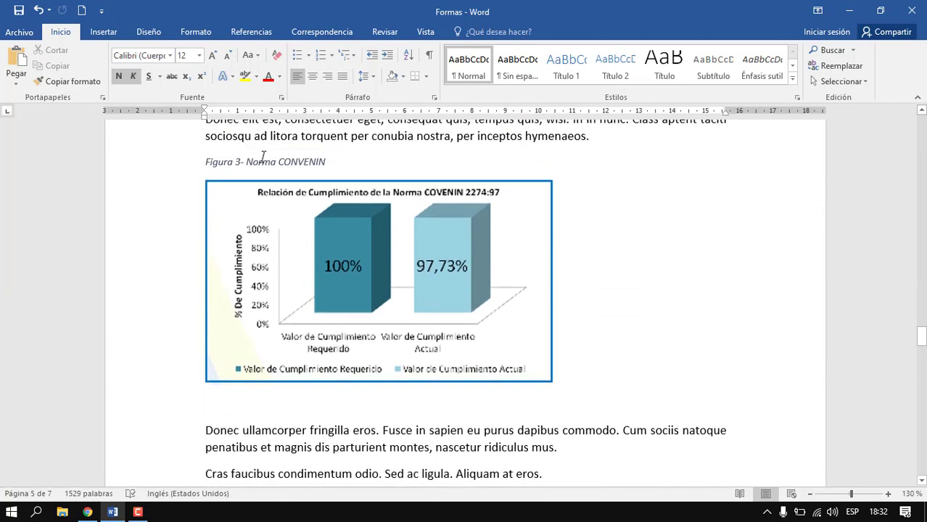
scroll(630, 303, "down", 2)
scroll(667, 325, "down", 5)
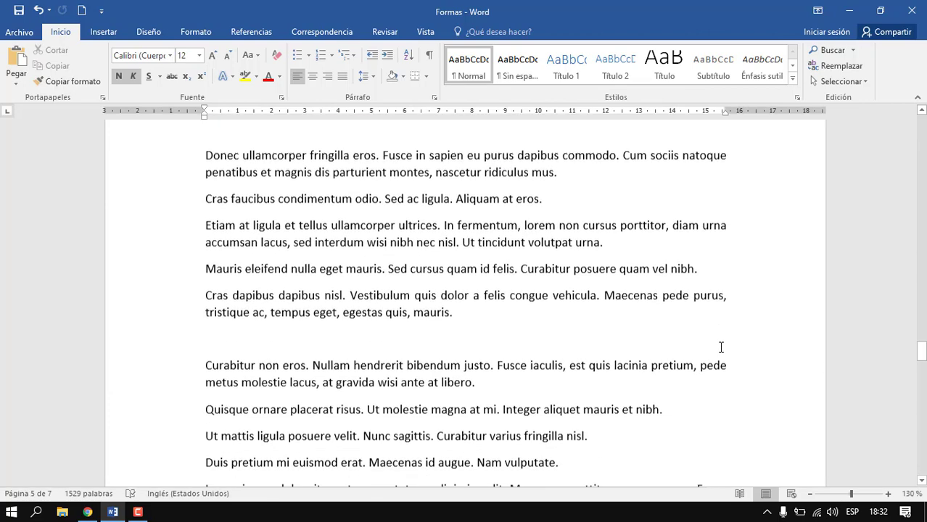
scroll(720, 348, "down", 3)
scroll(743, 376, "down", 2)
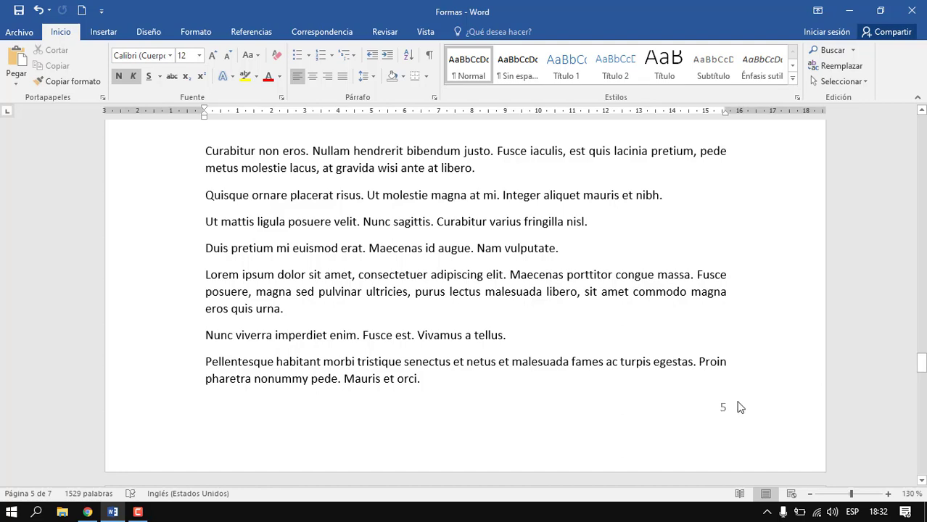
left_click_drag(921, 362, 921, 127)
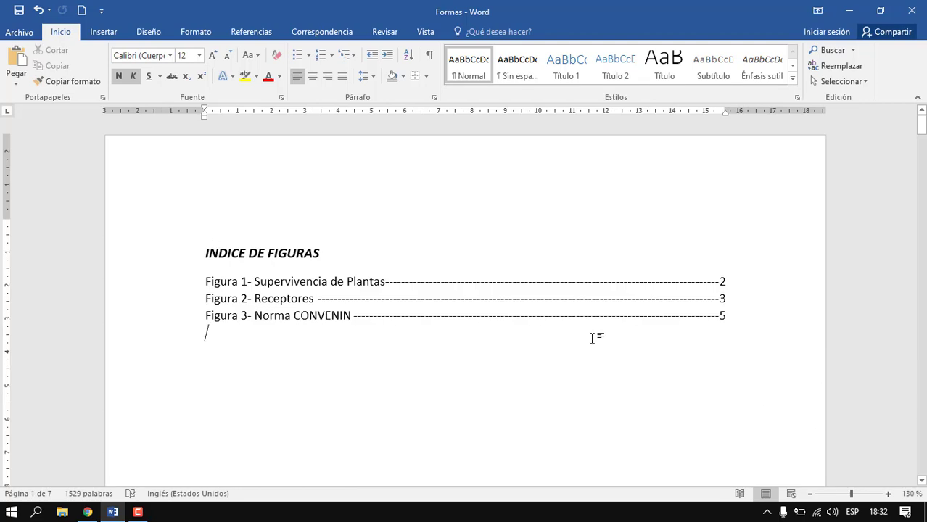
left_click(592, 338)
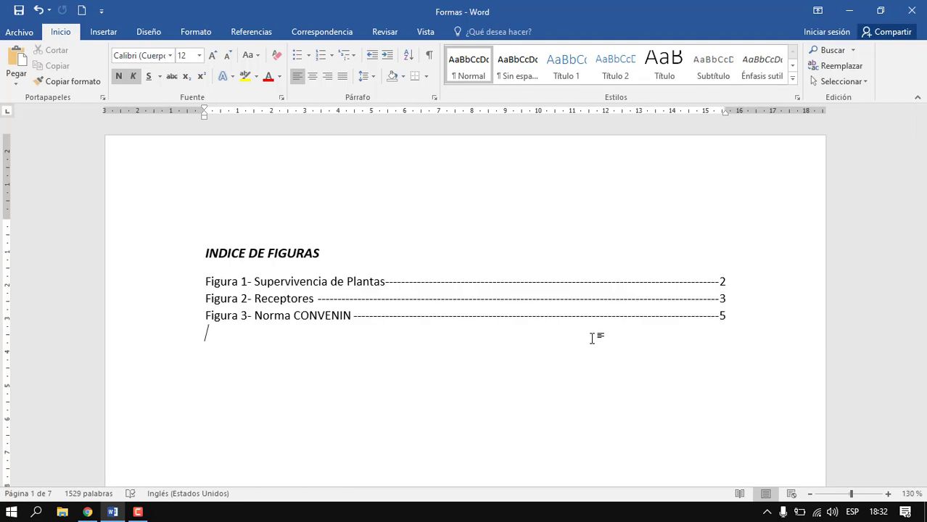